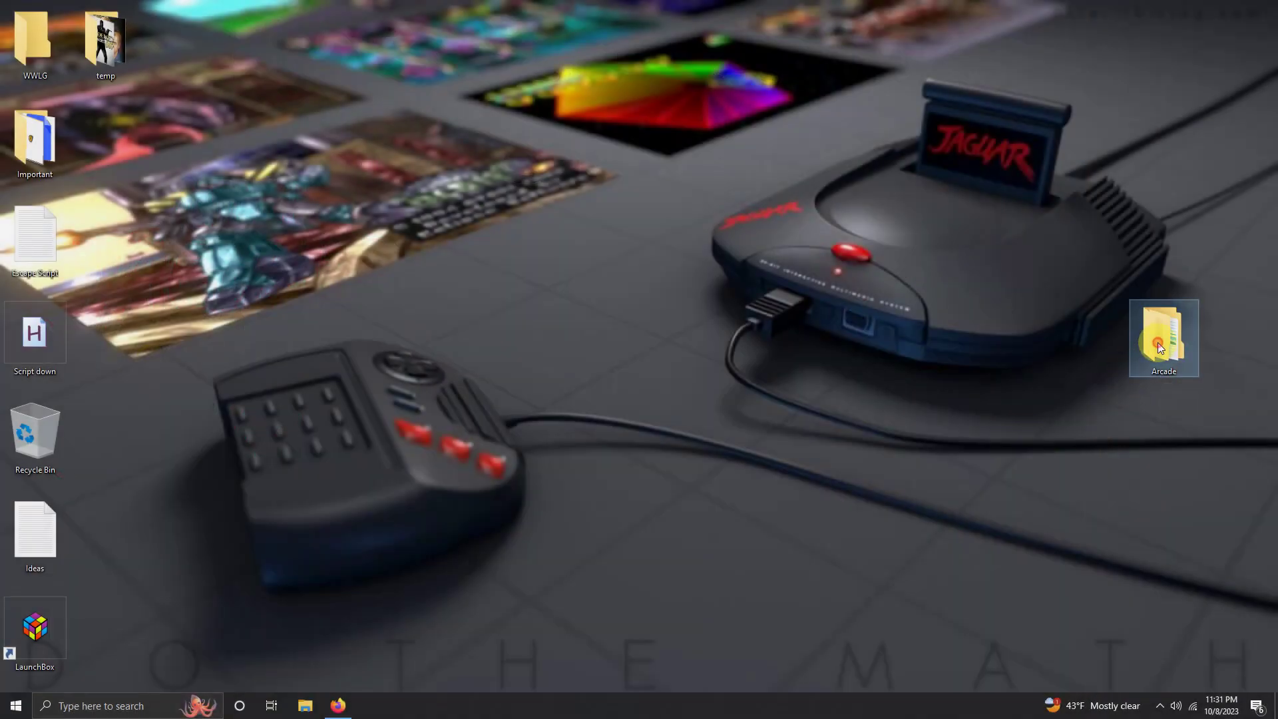
Open the desktop Arcade folder to show its Emulators, Launchbox and Roms folders.
double_click(1159, 347)
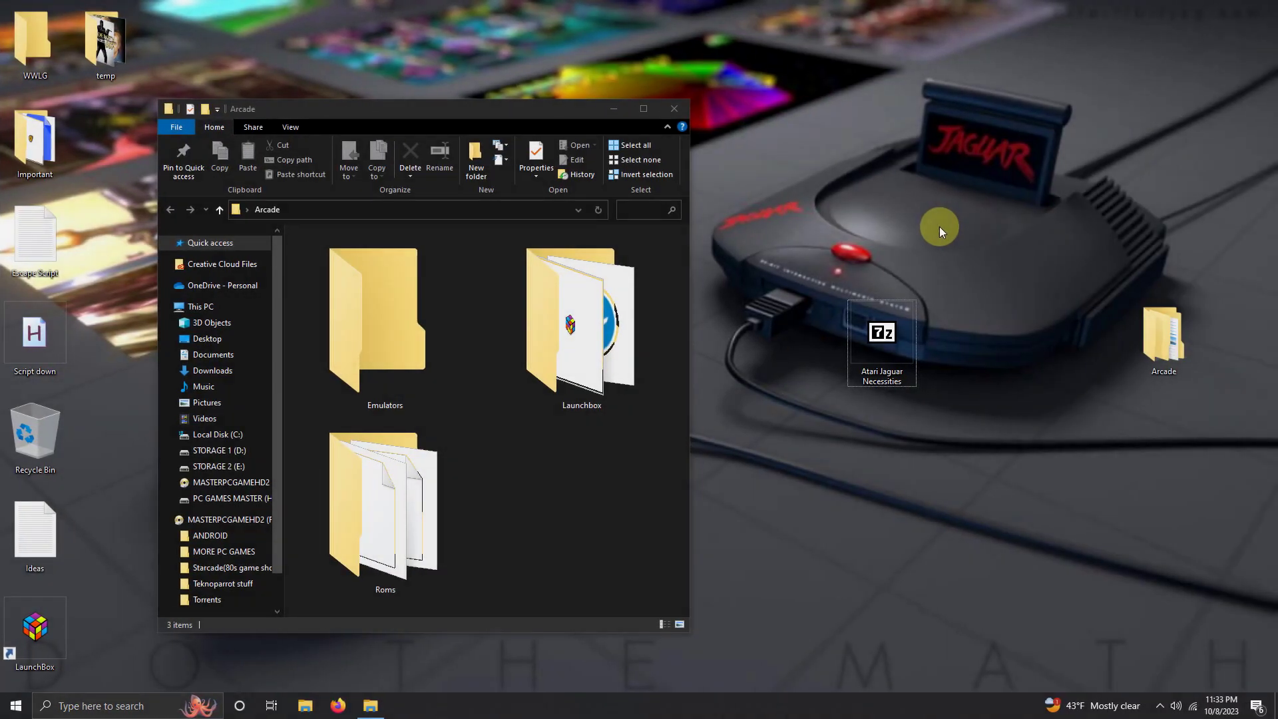
Use 7-Zip to extract the Atari Jaguar Necessities archive into Emulators, then open Emulators > BigPEmu.
drag(891, 332, 367, 310)
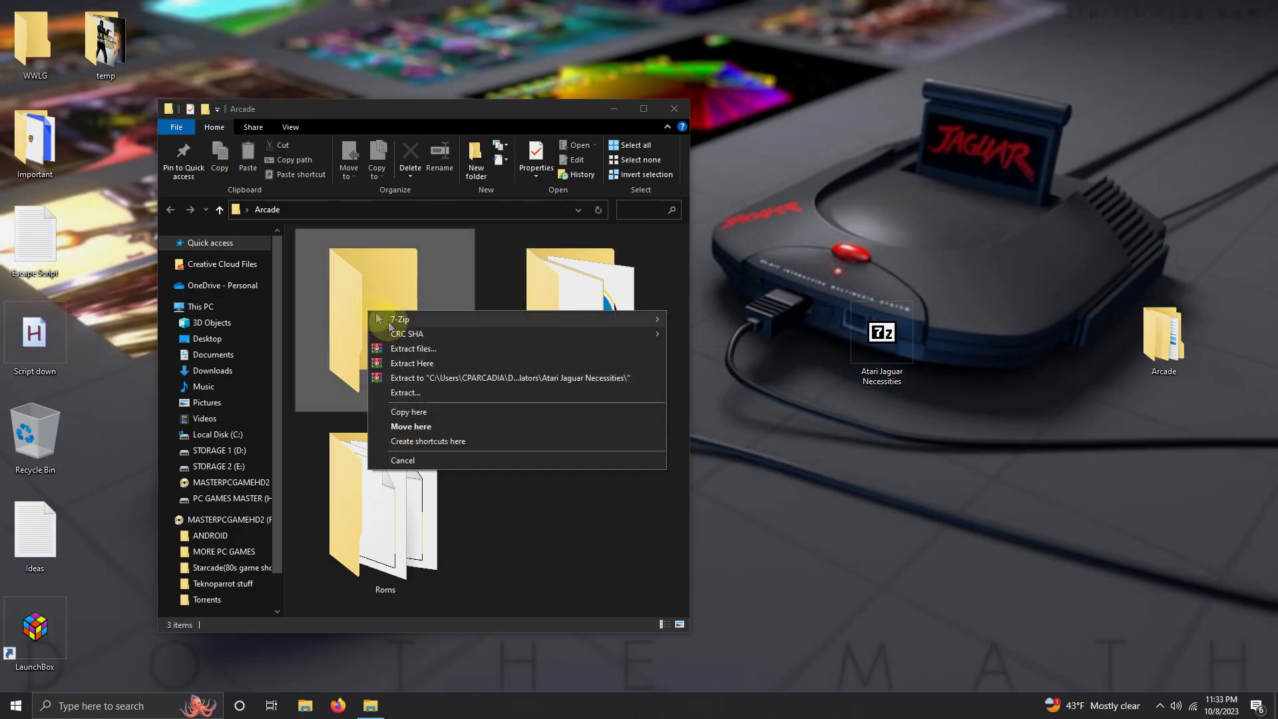
click(465, 363)
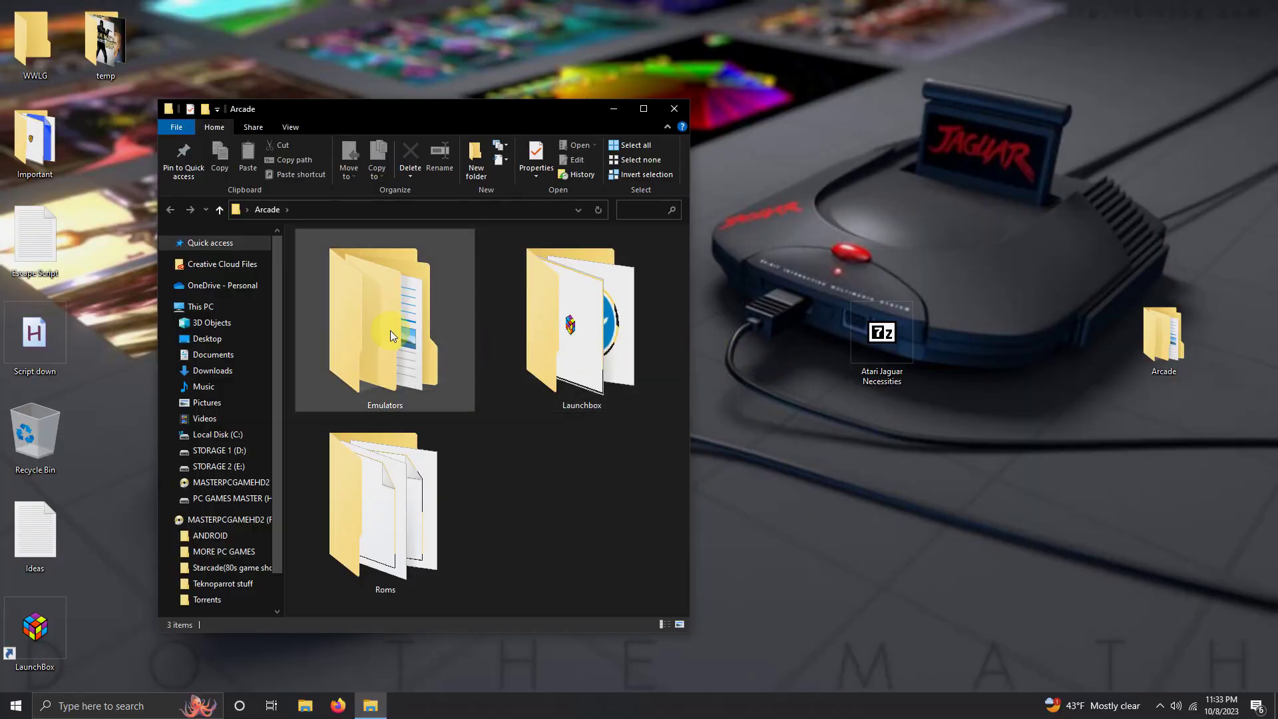
mouse_move(391, 333)
double_click(390, 334)
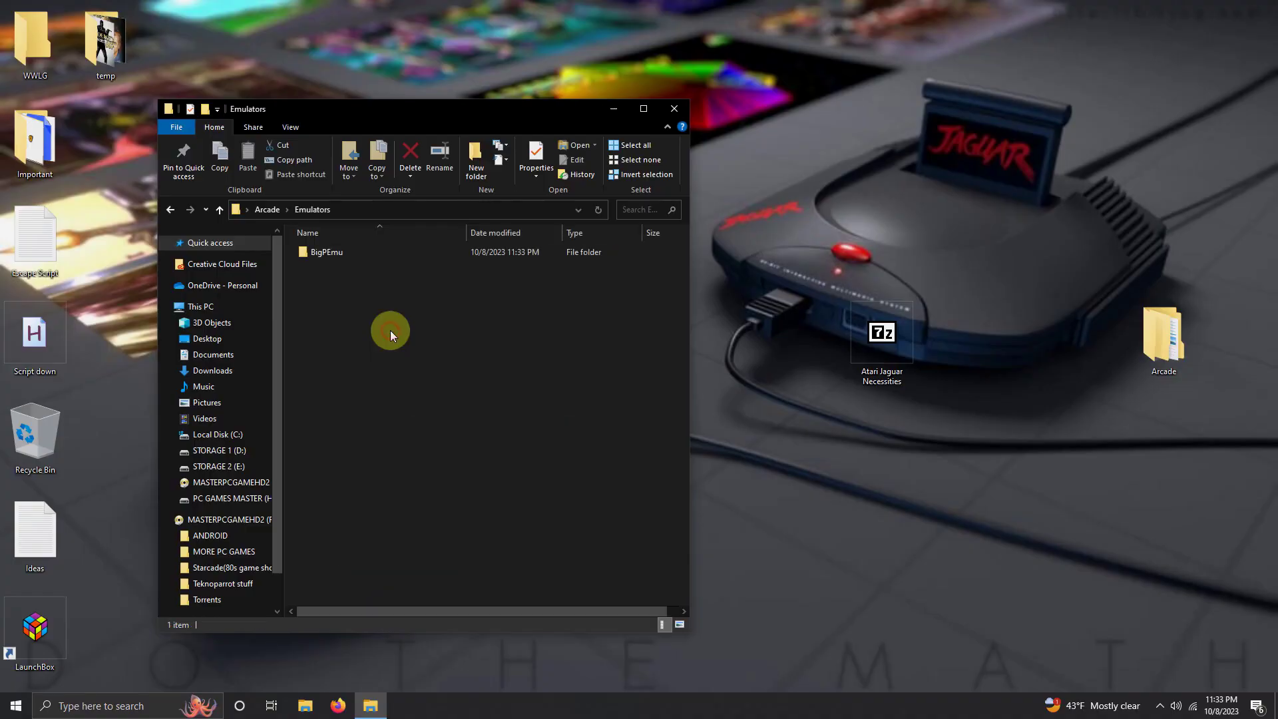
click(326, 252)
double_click(326, 252)
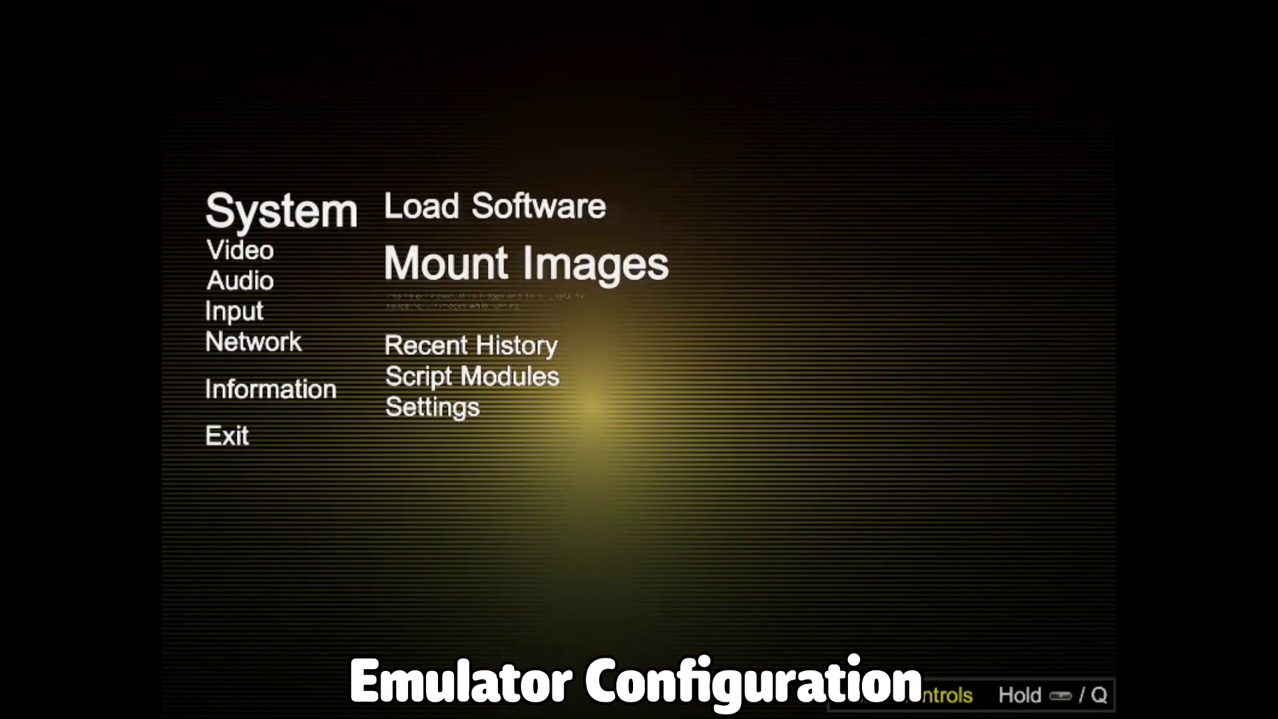
Move down BigPEmu's System menu toward the emulator settings.
key(Down)
key(Down)
Set BigPEmu's CD BIOS Image to bios/Atari Jaguar CD (World).j64 and leave Settings.
key(Down)
key(Return)
key(Down)
key(Down)
key(Down)
key(Down)
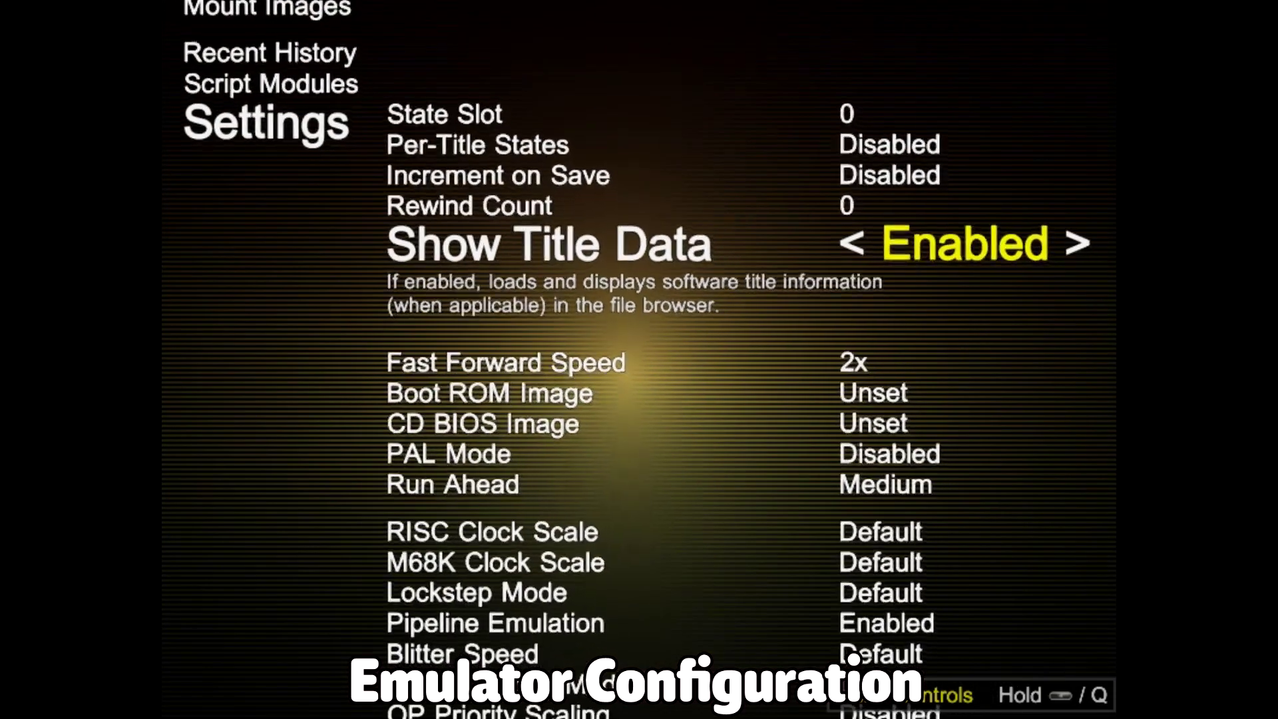
key(Down)
key(Down)
key(Down)
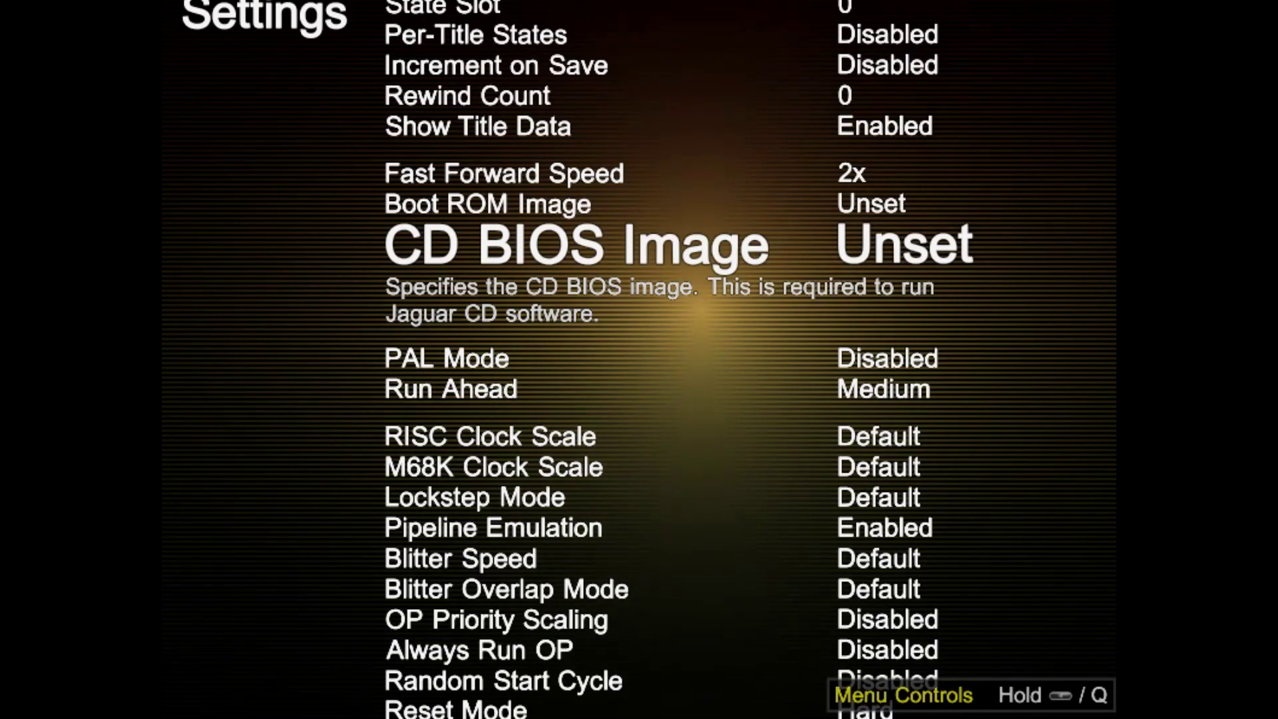
key(Return)
key(Down)
key(Down)
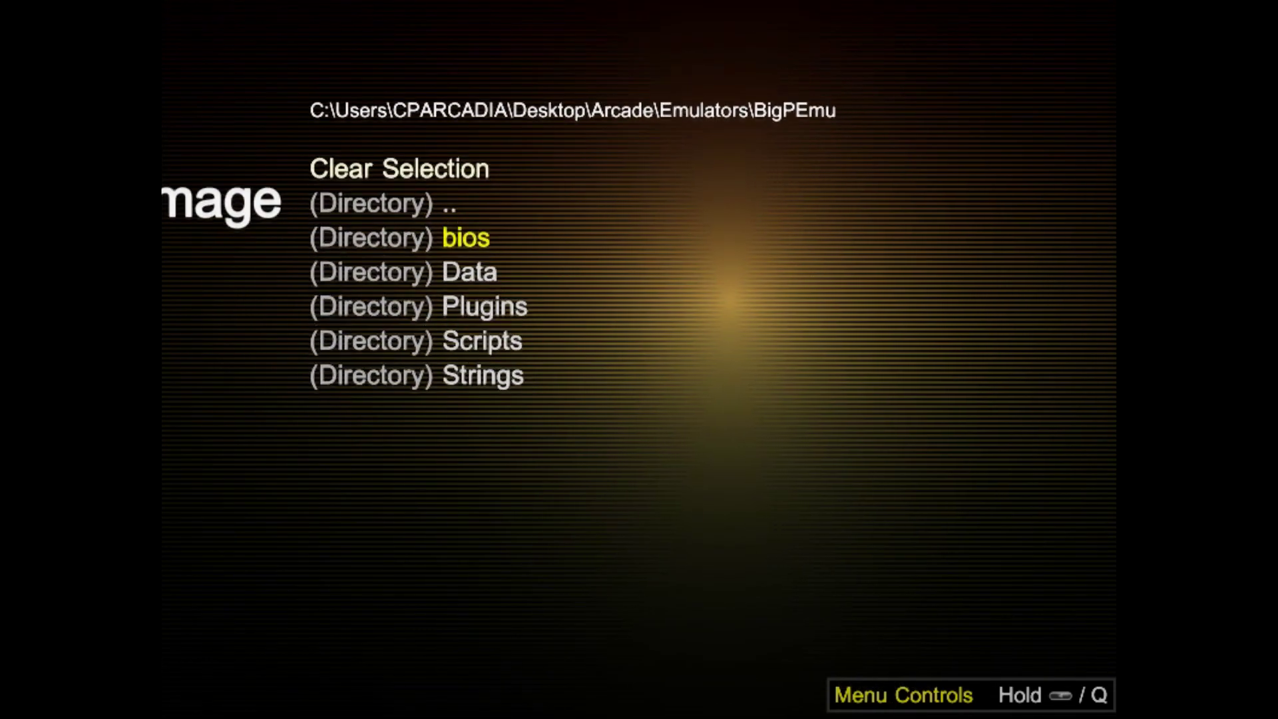
key(Return)
key(Down)
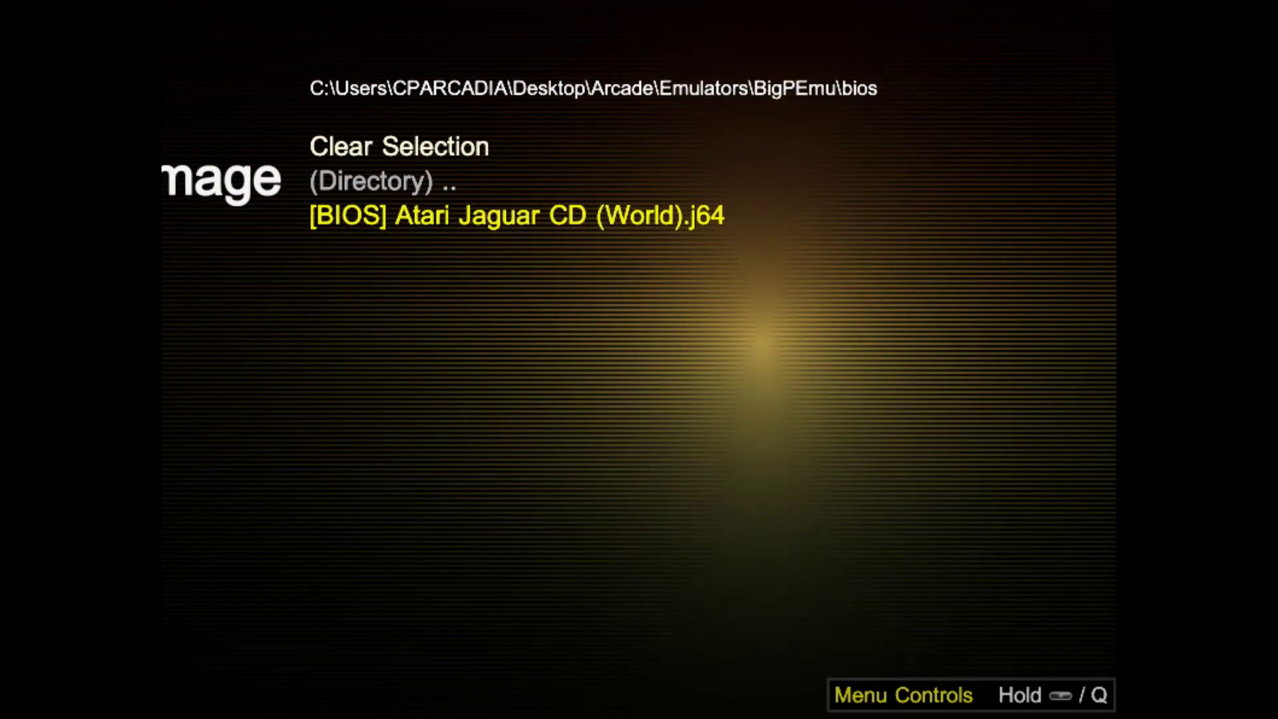
key(Return)
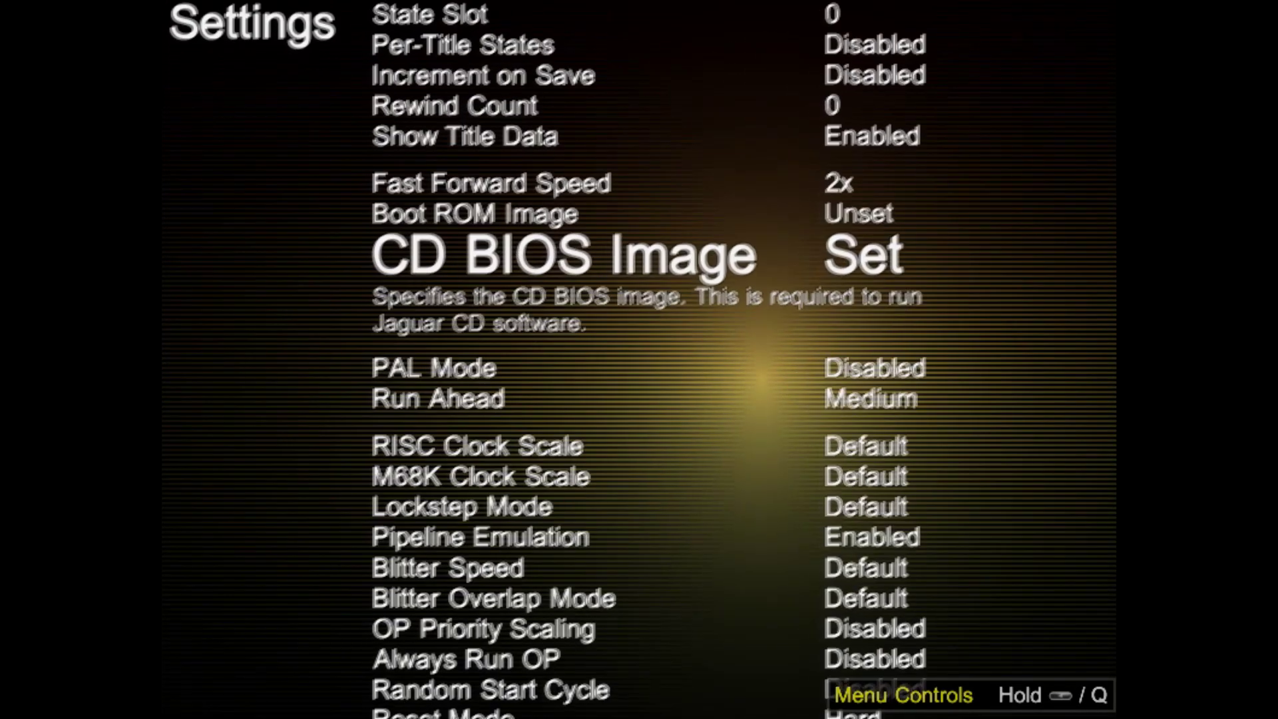
key(Up)
key(Up)
key(Up)
key(Up)
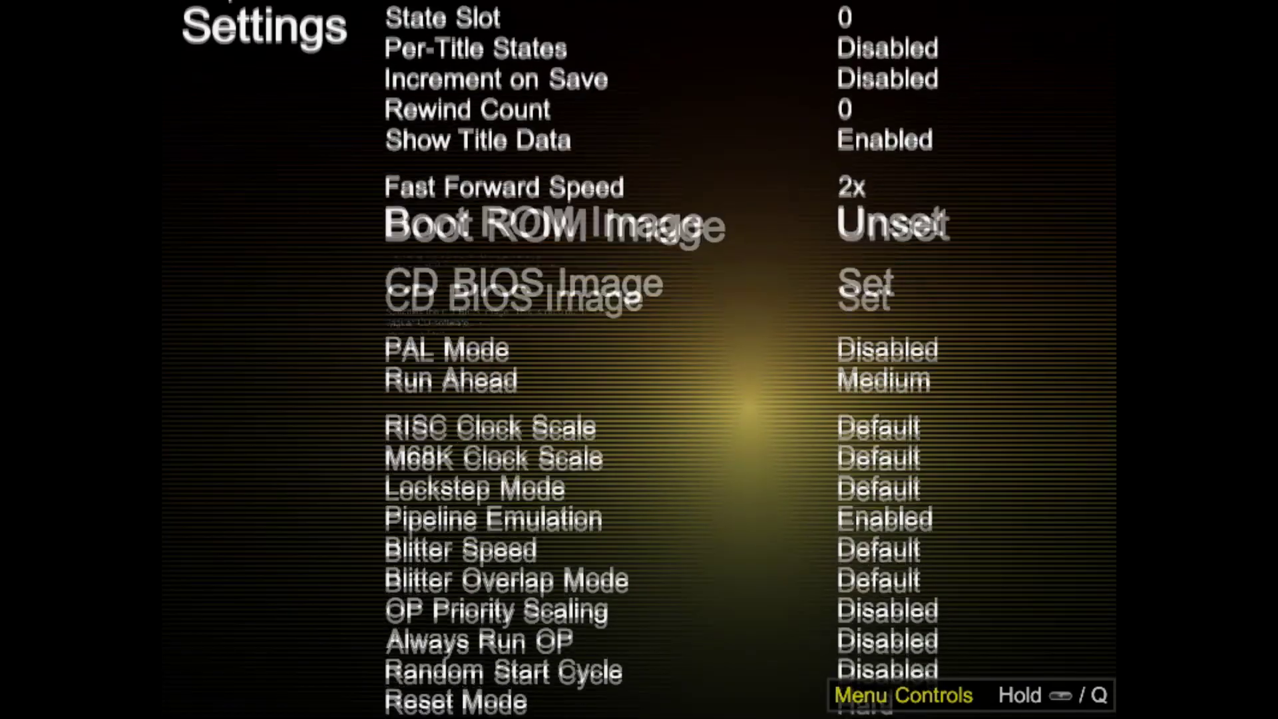
key(Up)
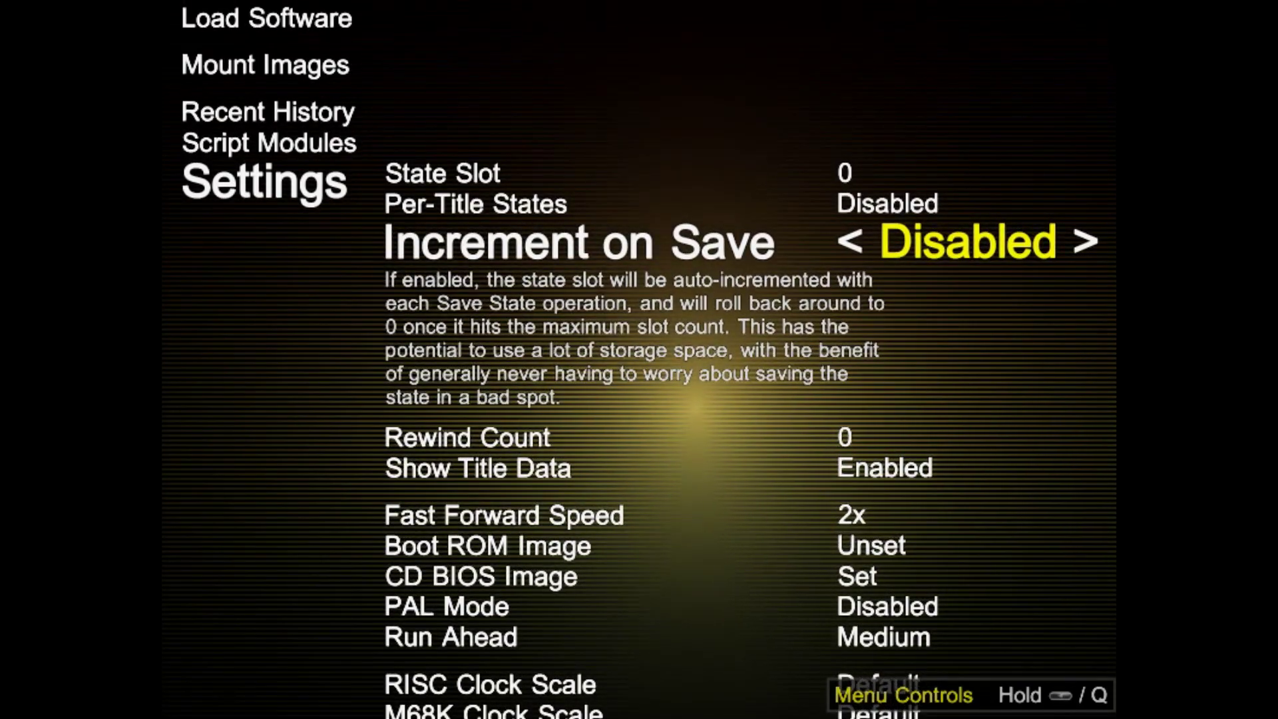
key(Escape)
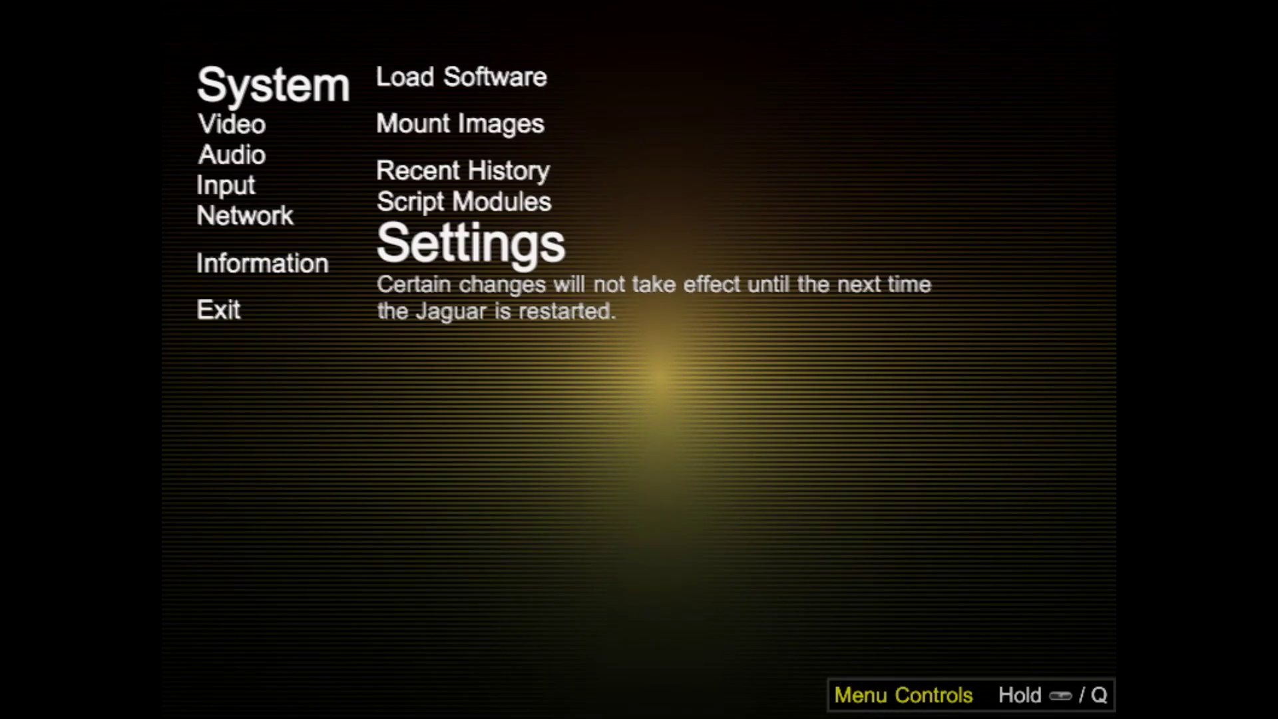
Review Input Device 1 and 2 on BigPEmu's Input page, then close the BigPEmu window.
key(Escape)
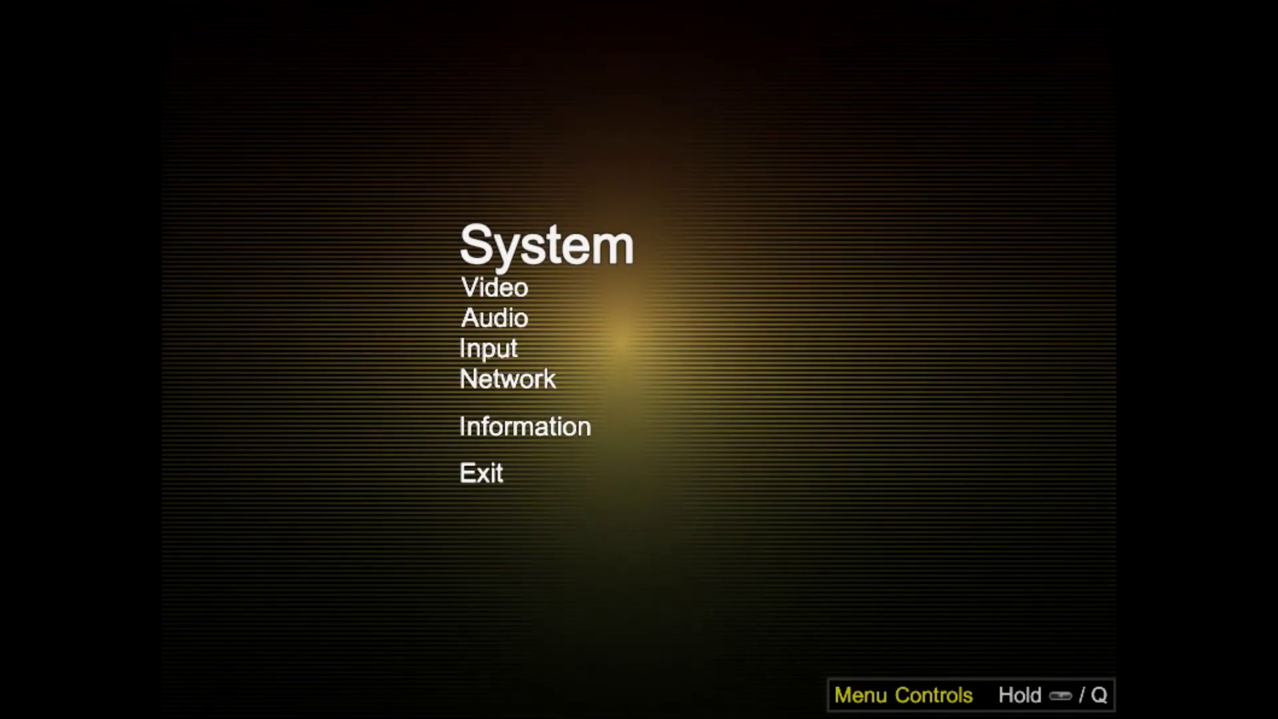
key(Down)
key(Return)
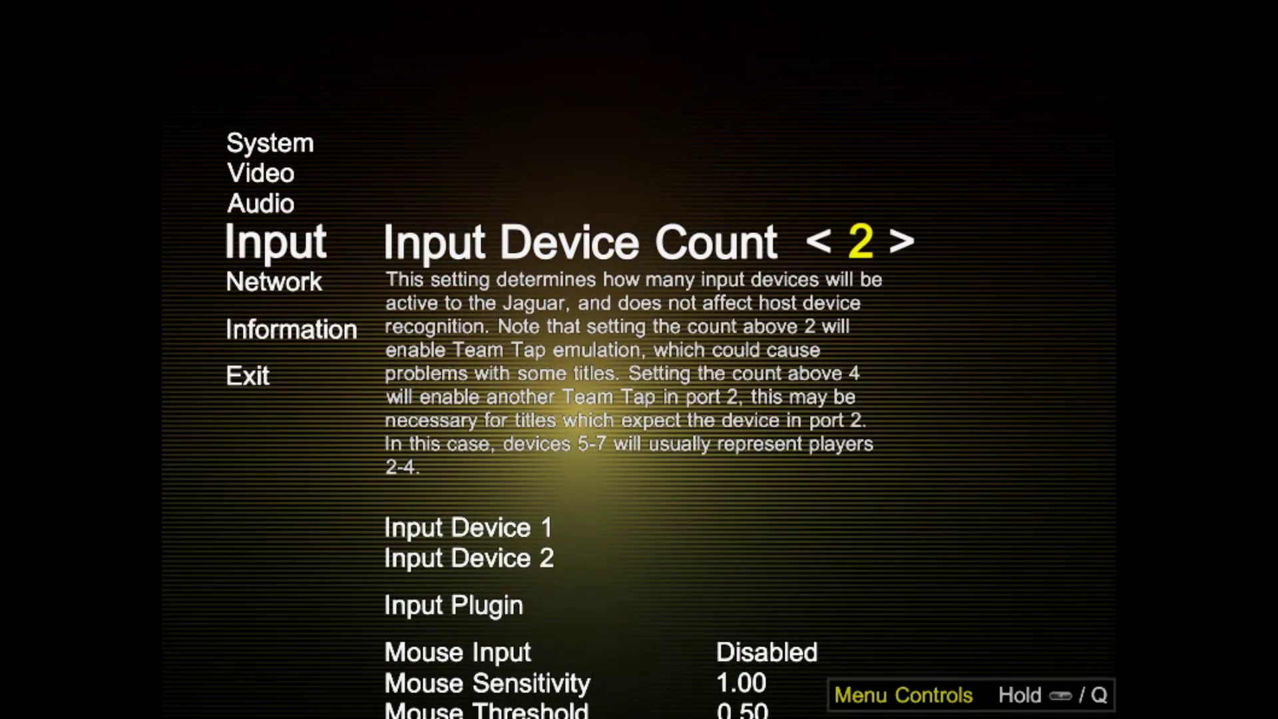
key(Down)
key(Down)
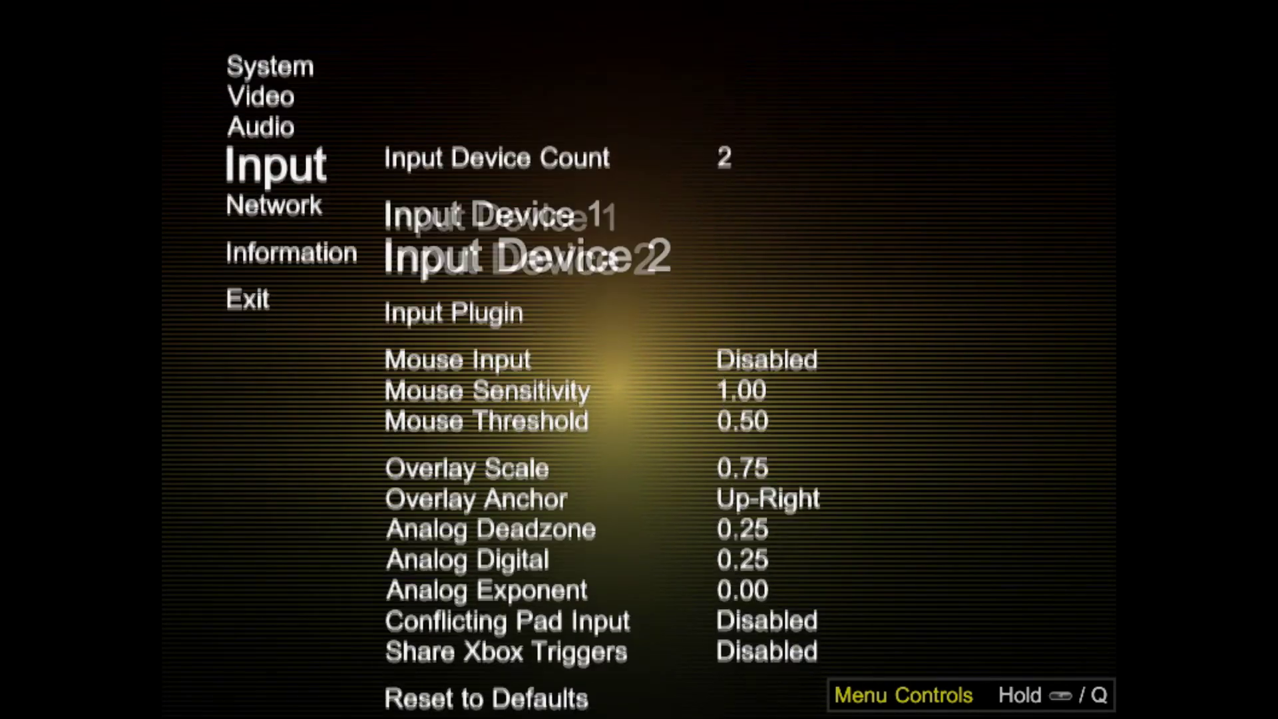
key(Up)
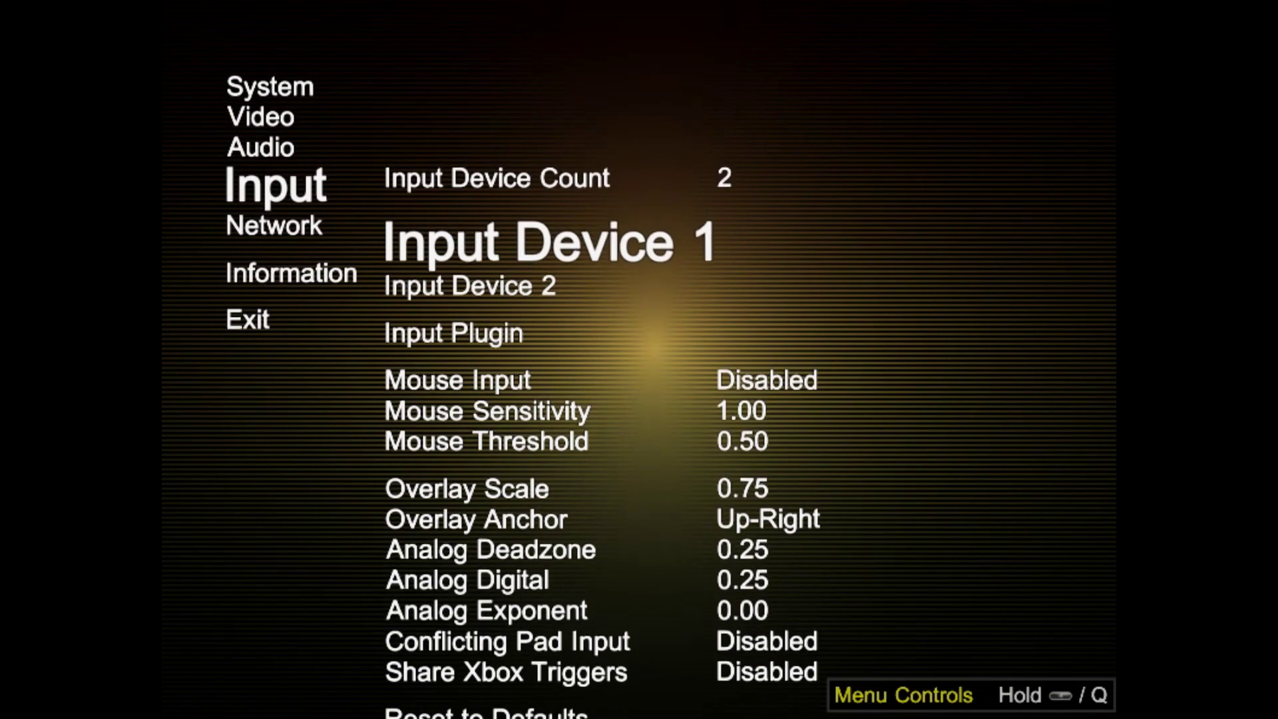
key(Down)
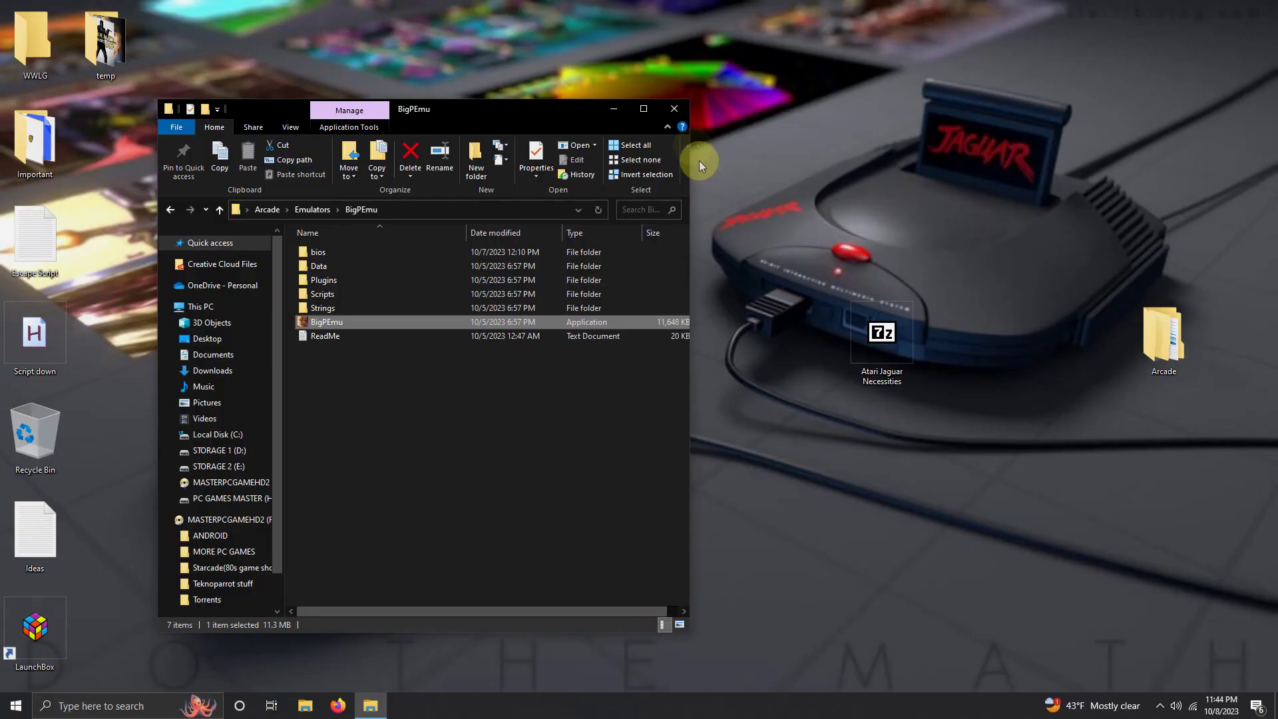
click(674, 109)
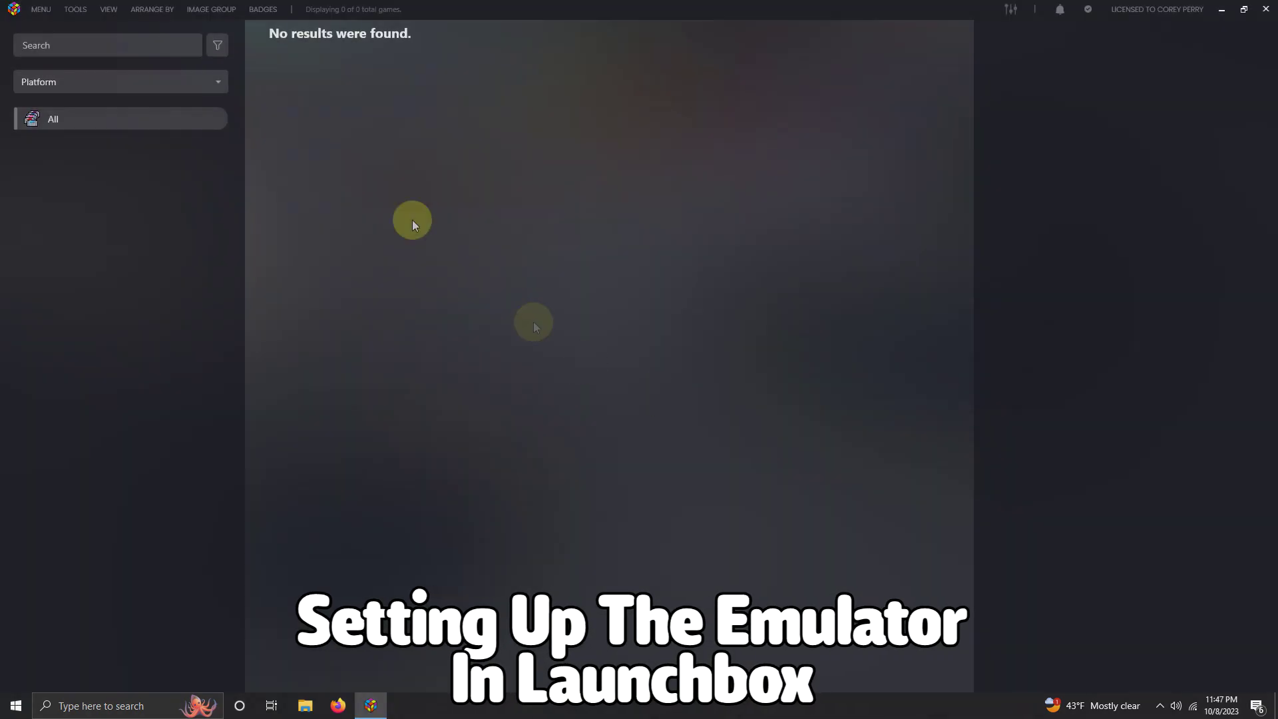
Through Tools > Manage > Emulators, add a new emulator named BigPEmu and browse for its application.
click(79, 16)
mouse_move(112, 54)
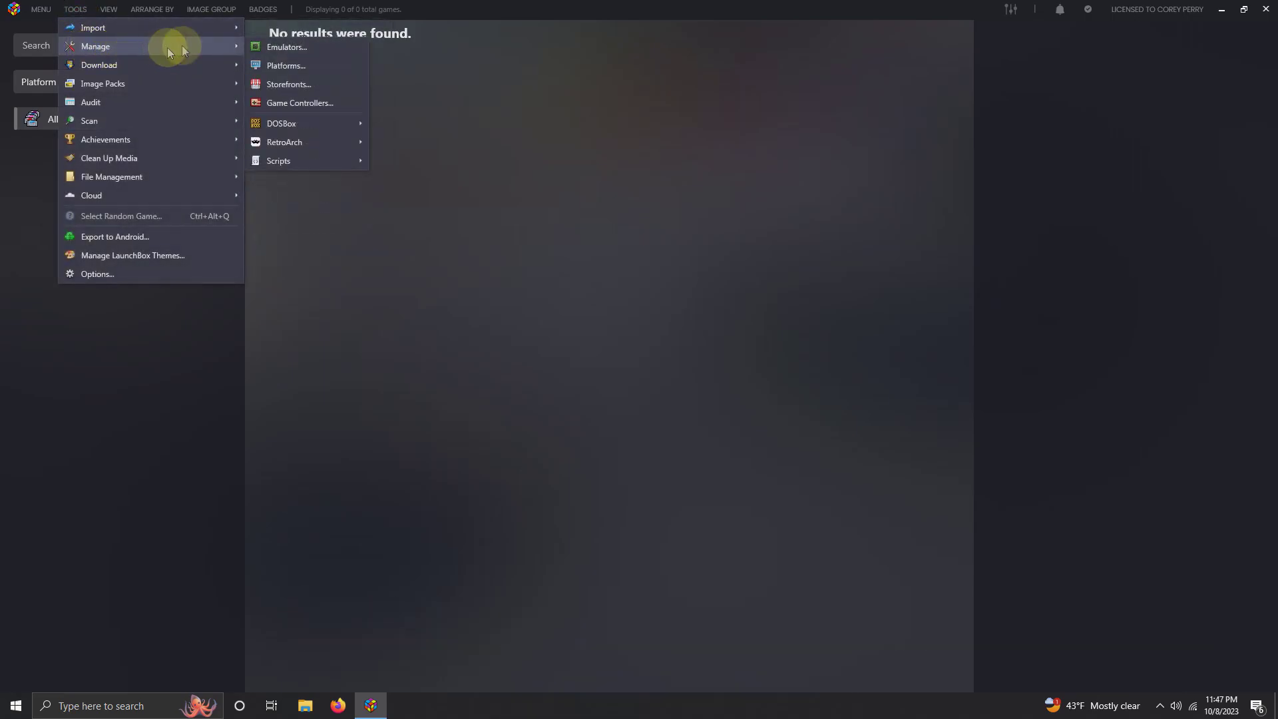
click(303, 53)
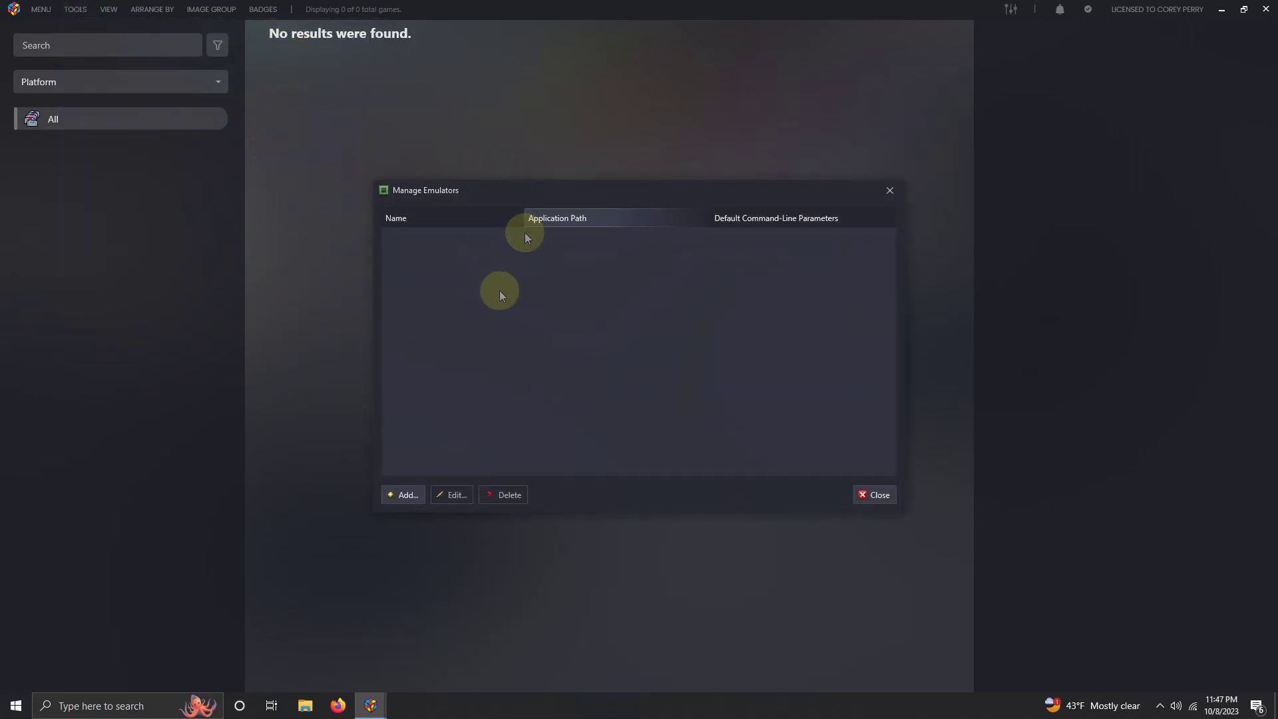
click(403, 495)
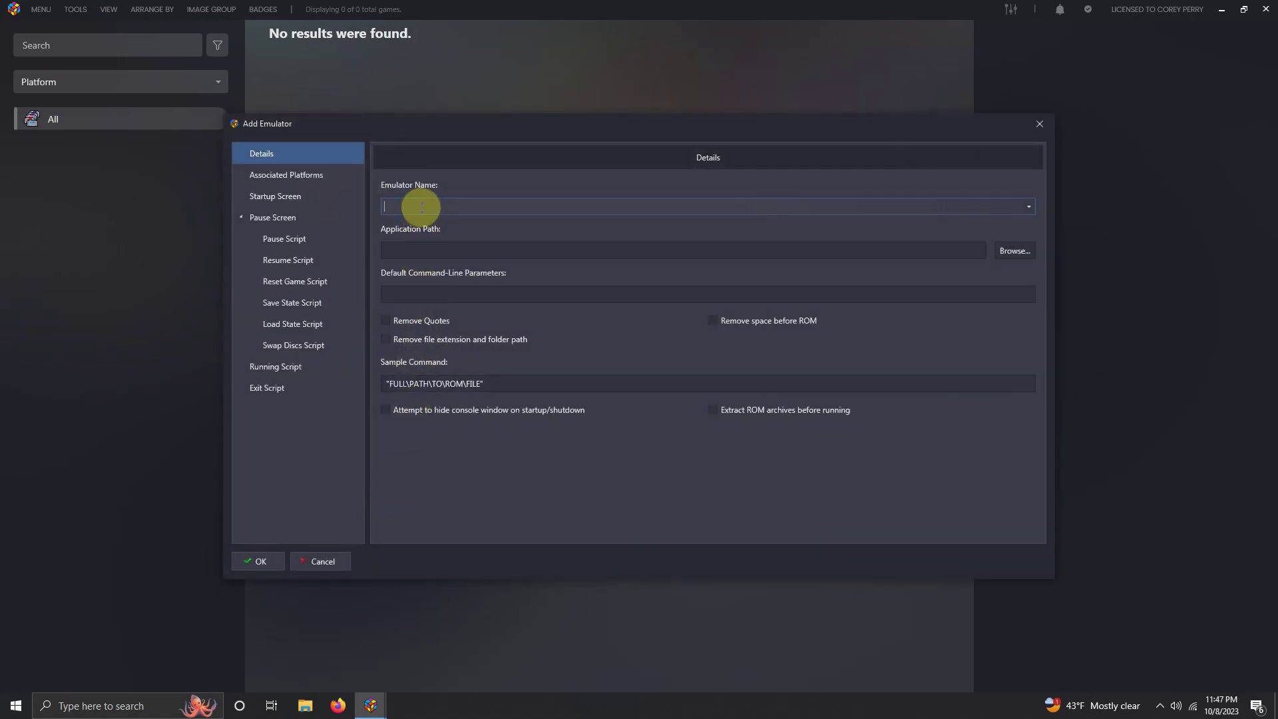
text(BigPEmu)
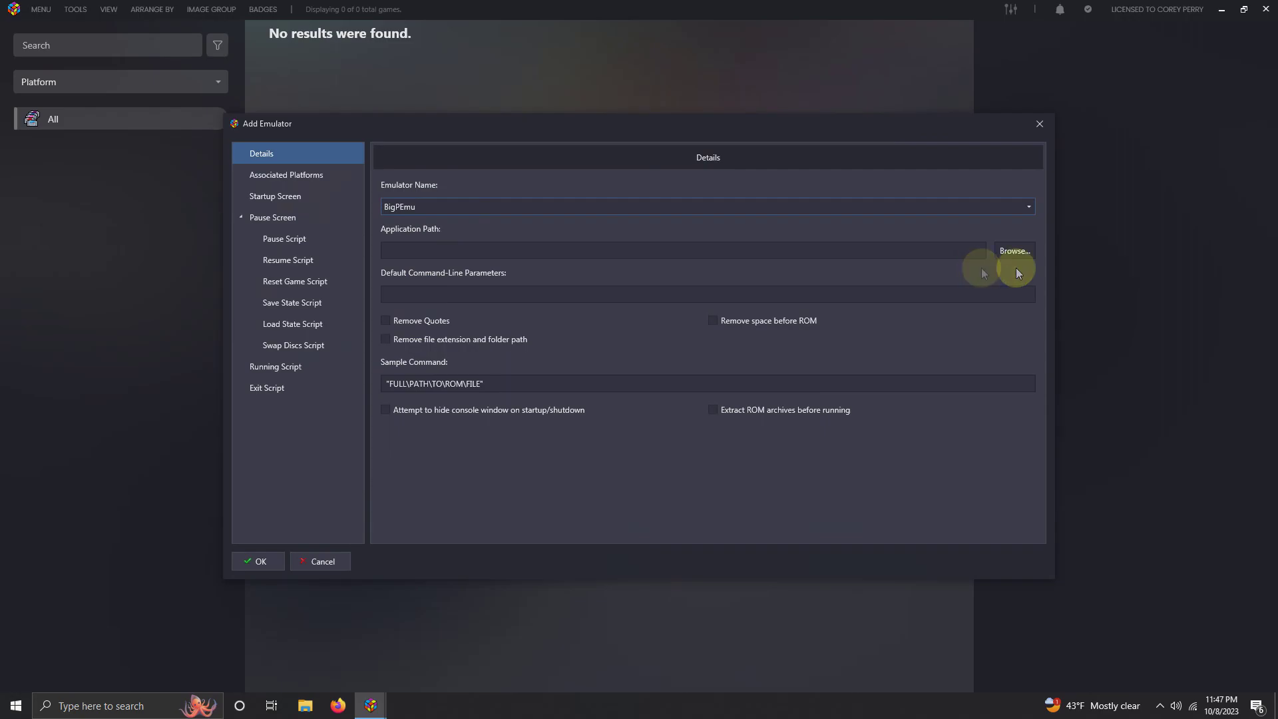
click(1018, 253)
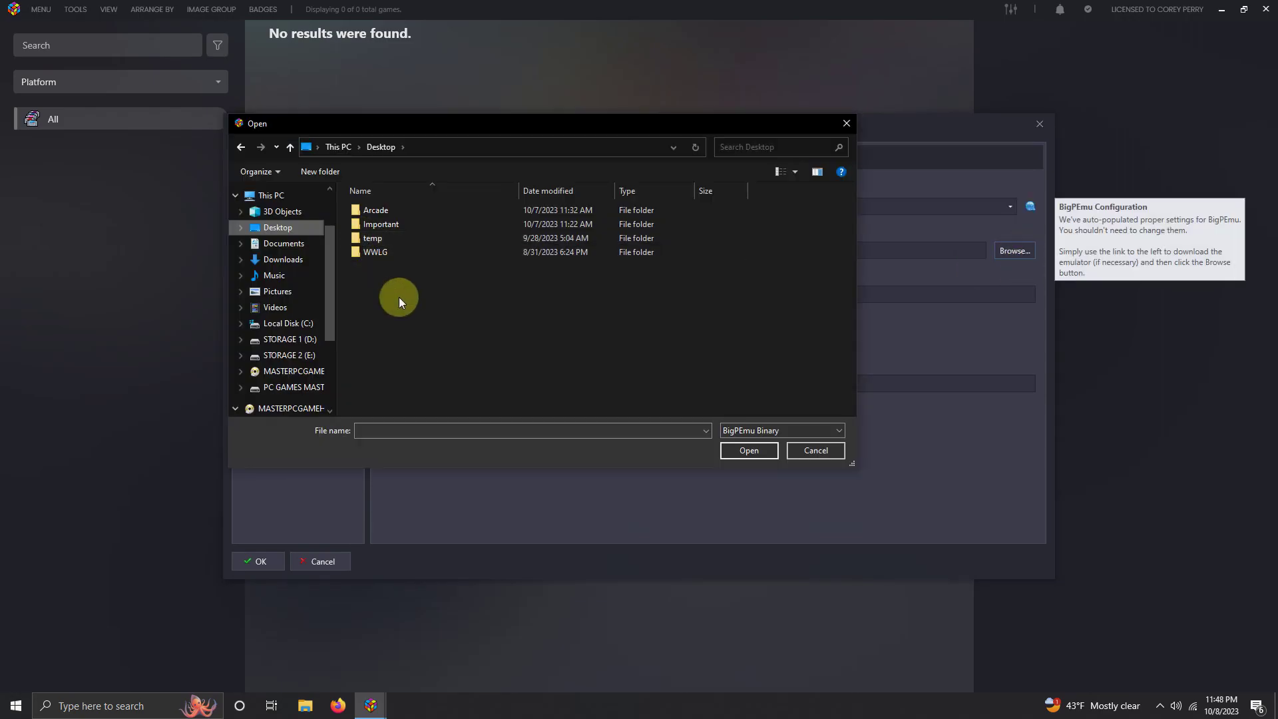
Set Arcade\Emulators\BigPEmu\BigPEmu.exe as the application and view its Associated Platforms.
click(380, 214)
double_click(380, 213)
double_click(380, 213)
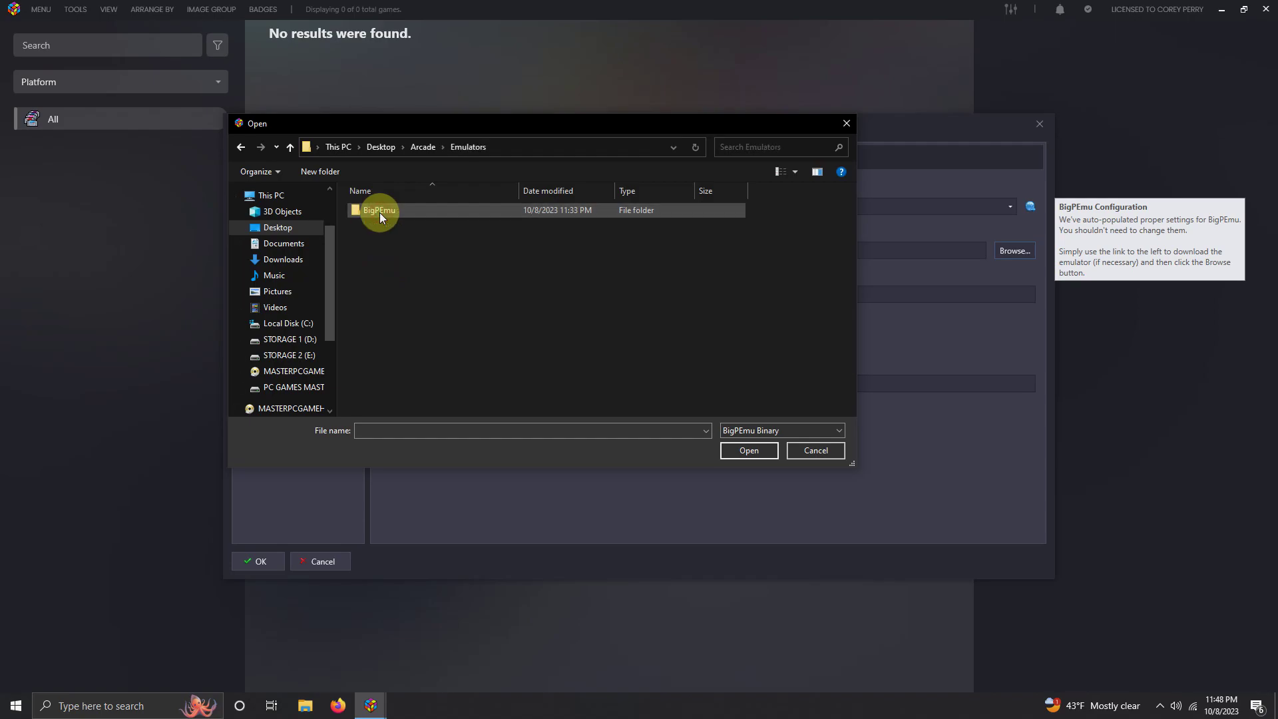
double_click(379, 211)
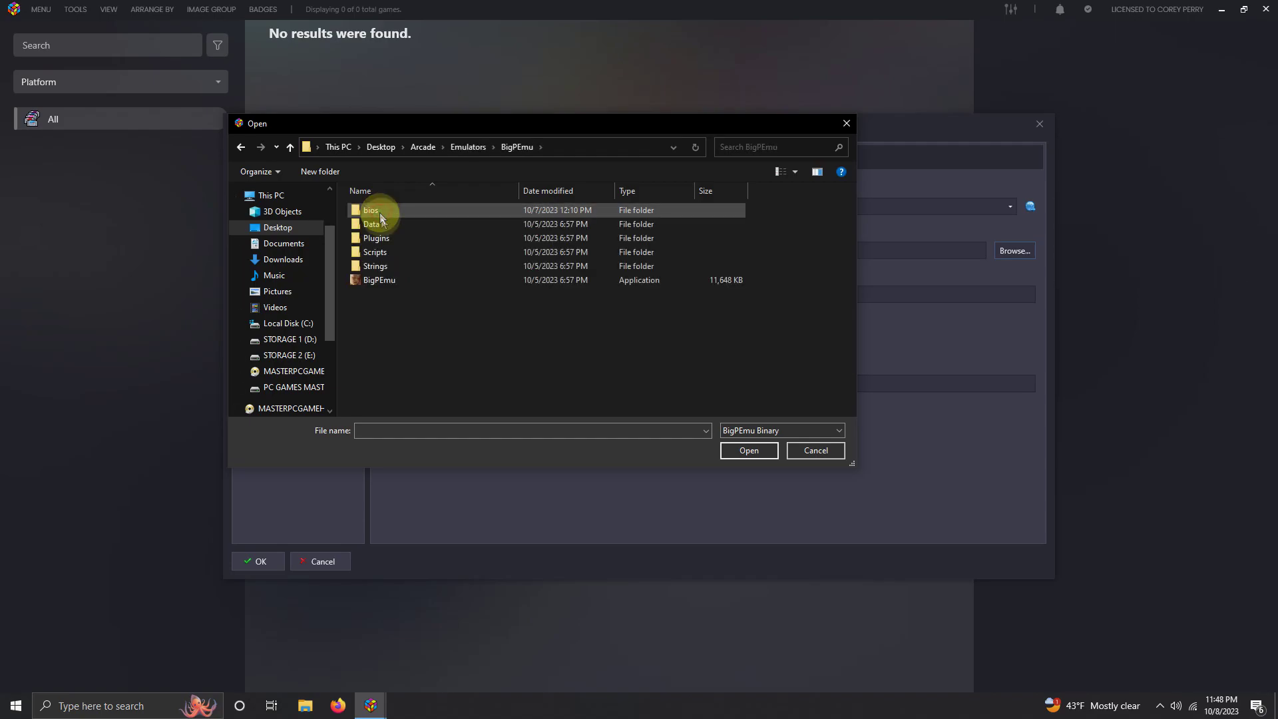
click(405, 281)
double_click(404, 281)
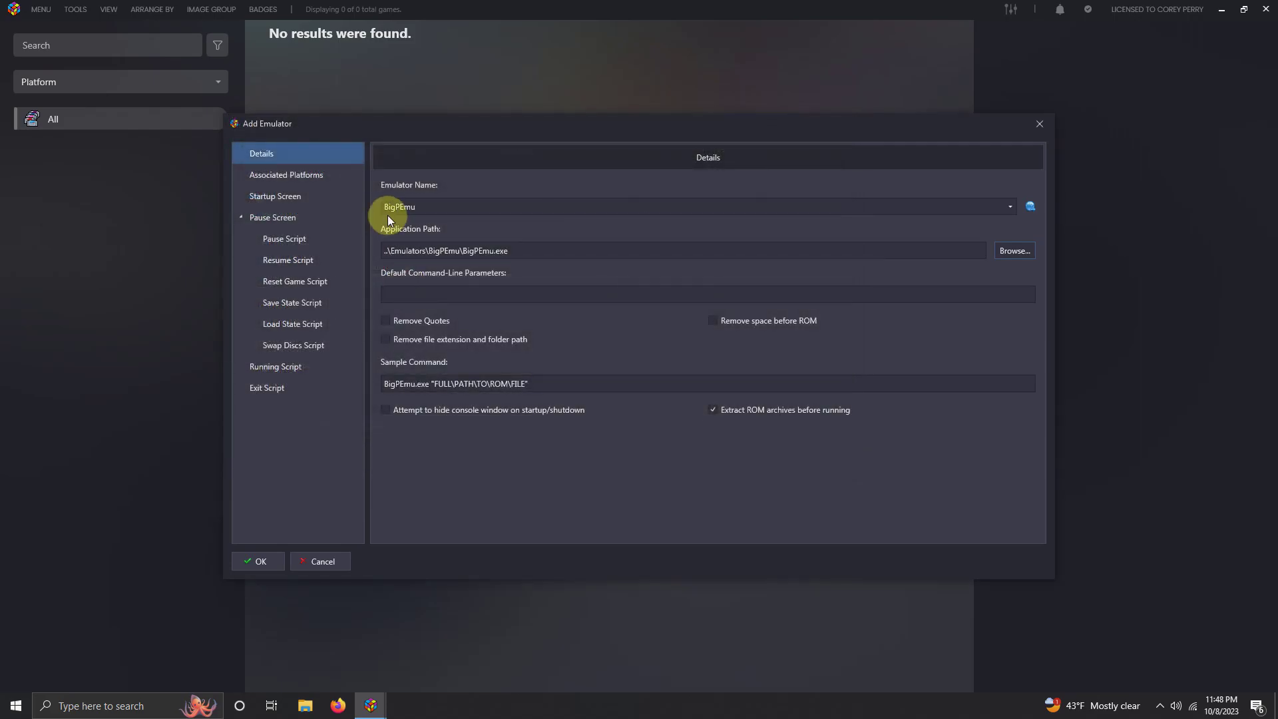
click(319, 177)
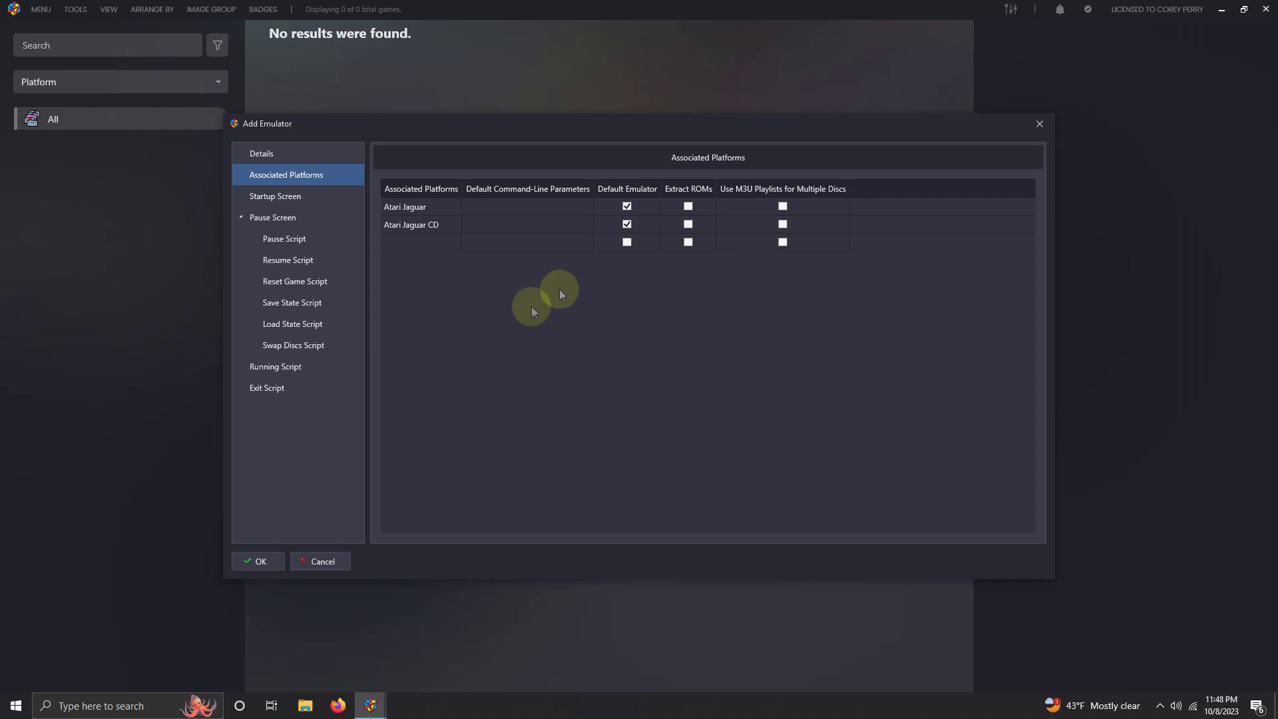
Open the BigPEmu emulator's Running AutoHotkey Script page.
click(310, 366)
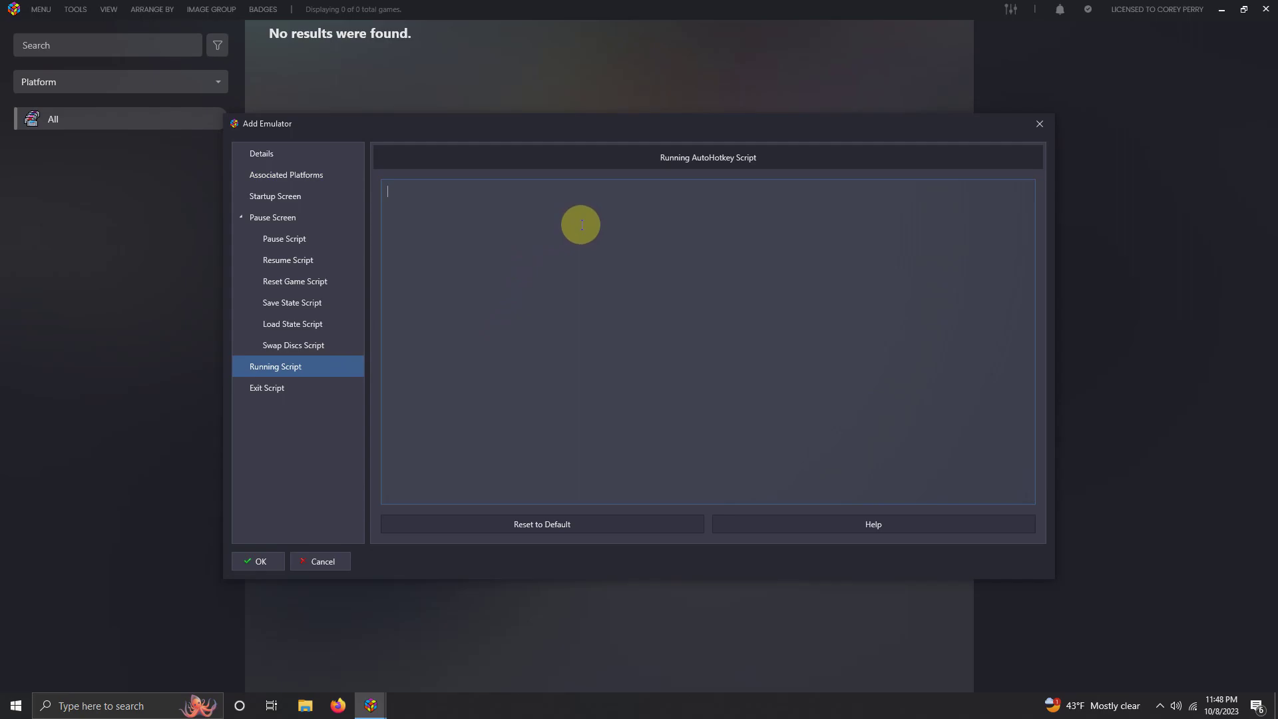
Paste the Esc close-process script, save the BigPEmu emulator and close Manage Emulators.
text($Esc:: { 	Process, Close, {{{StartupEXE}}} })
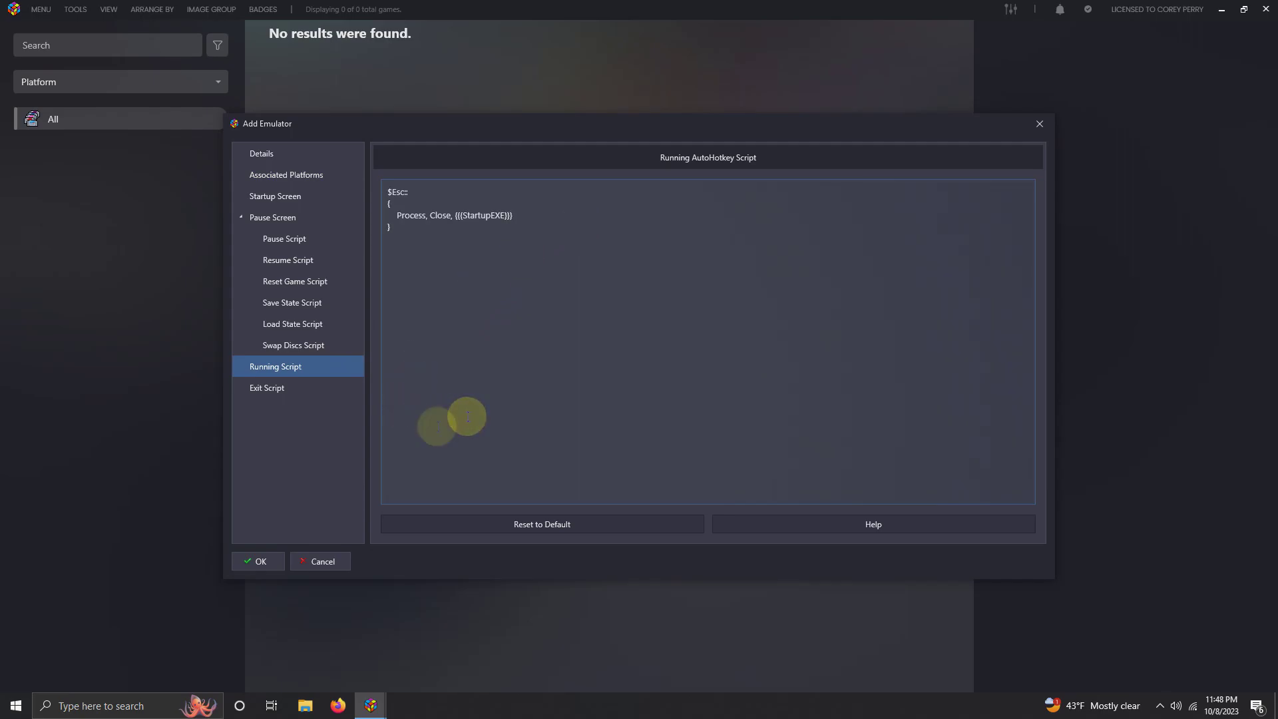
click(257, 563)
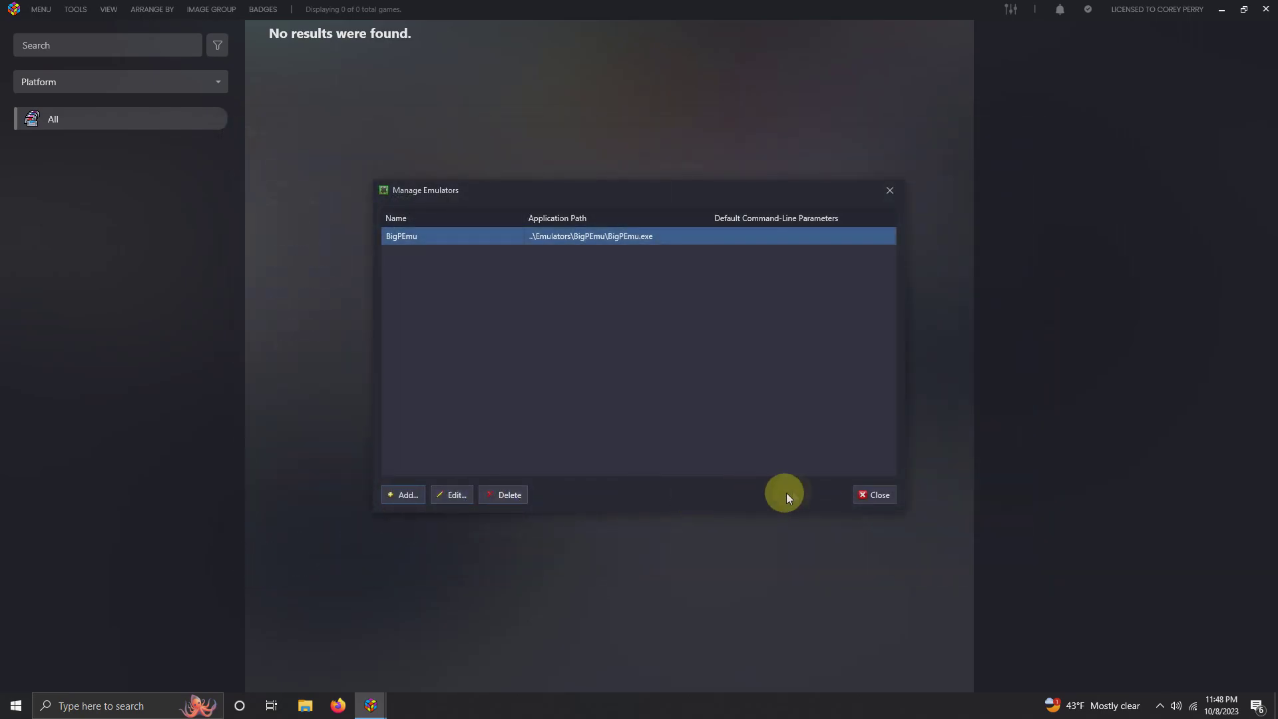
click(860, 494)
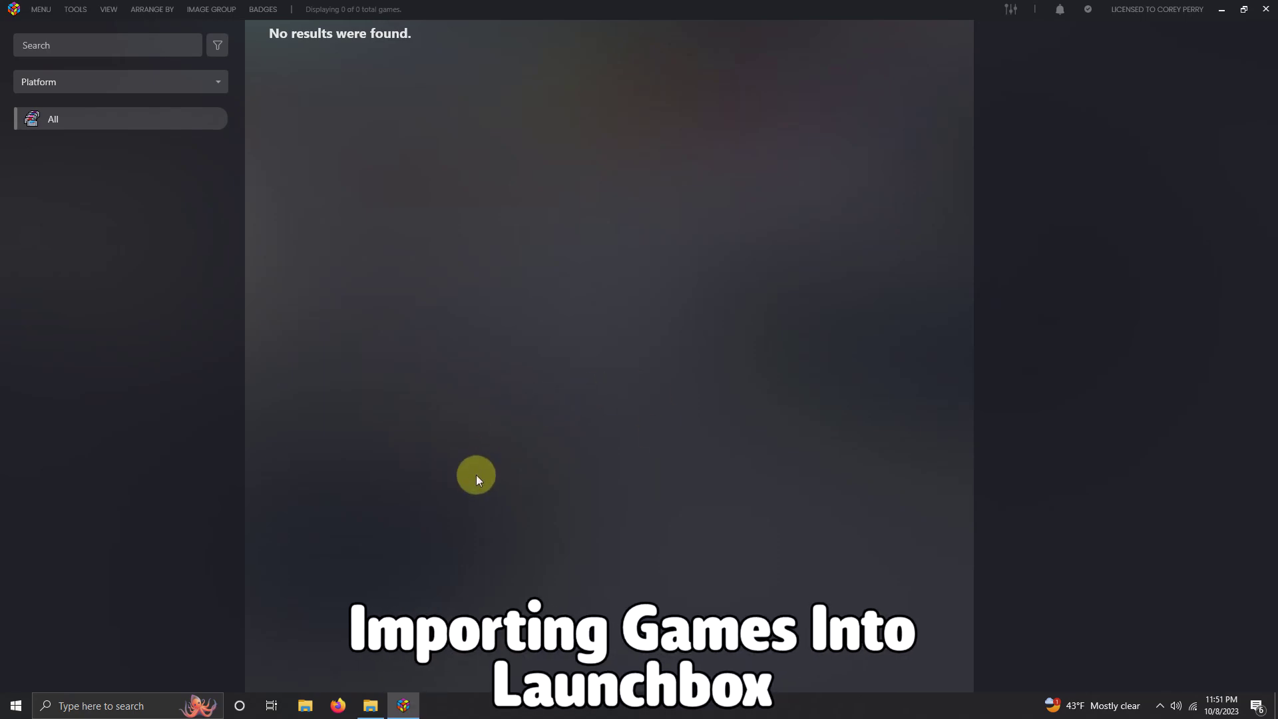
click(371, 709)
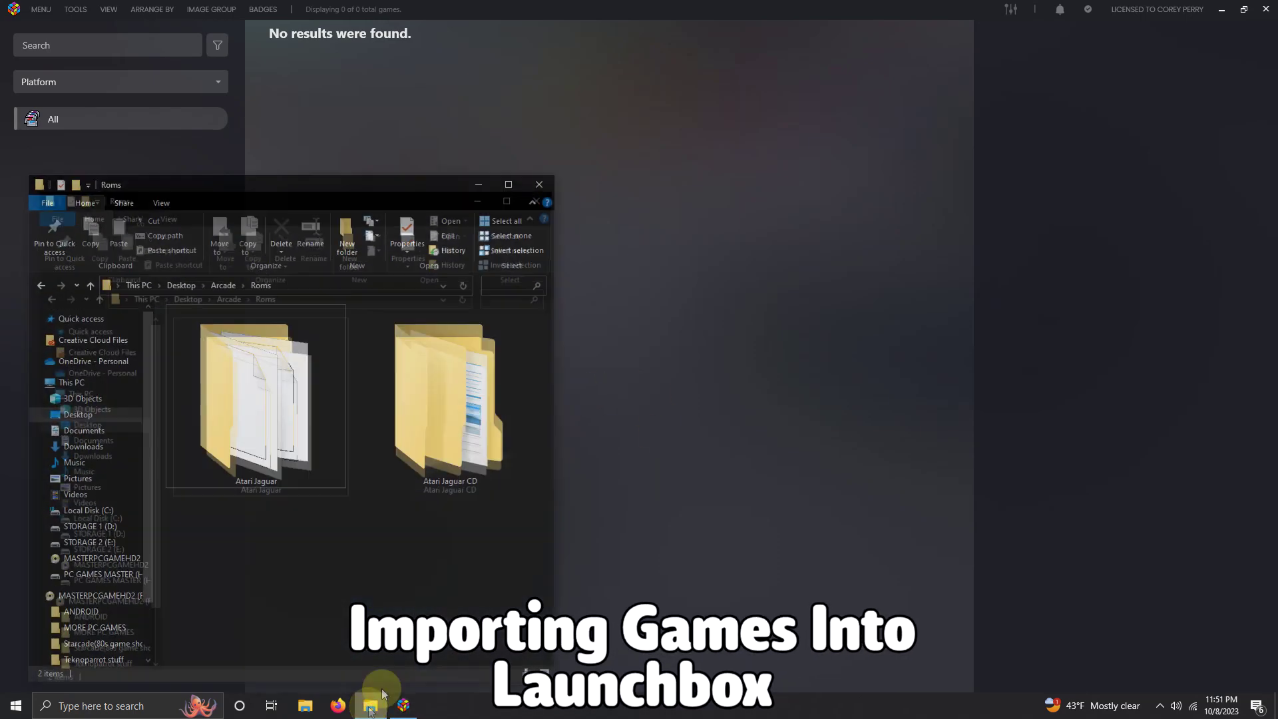
Drag the Atari Jaguar ROM folder onto LaunchBox to start importing its games.
click(259, 414)
drag(684, 350, 684, 350)
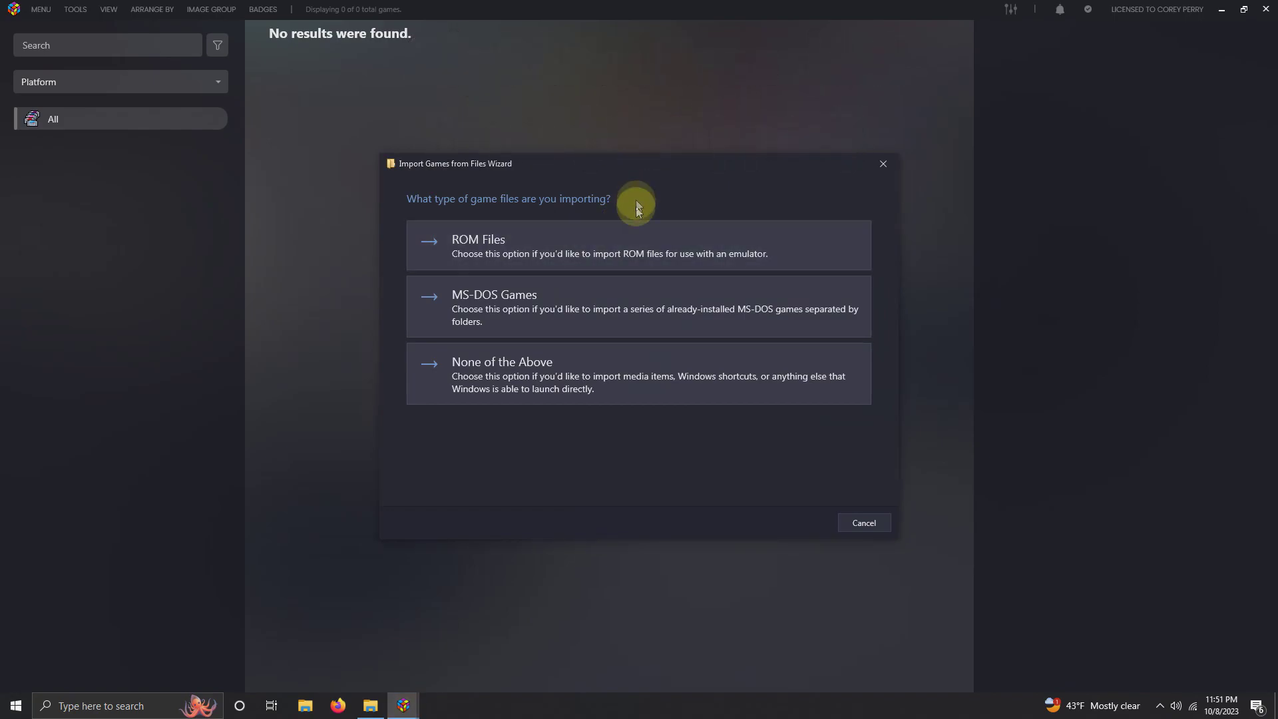
Import the ROM files as Atari Jaguar games run by a manually configured BigPEmu, kept in place.
click(625, 250)
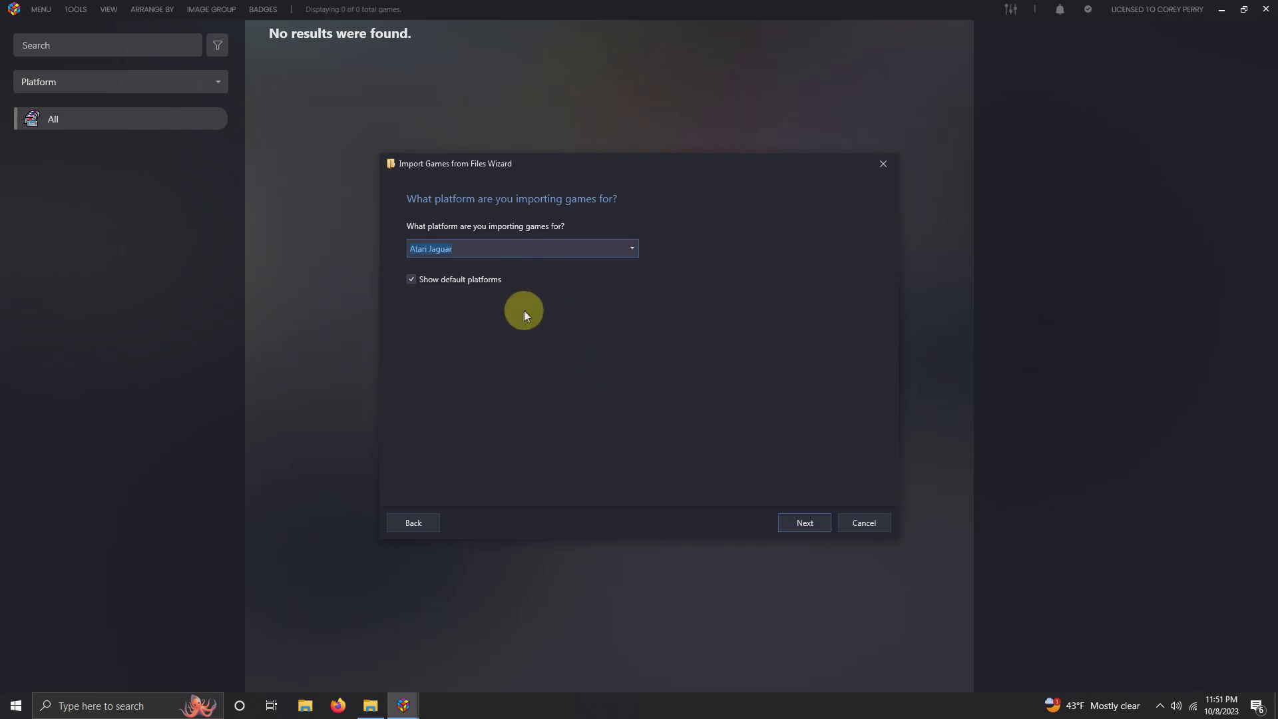
click(791, 522)
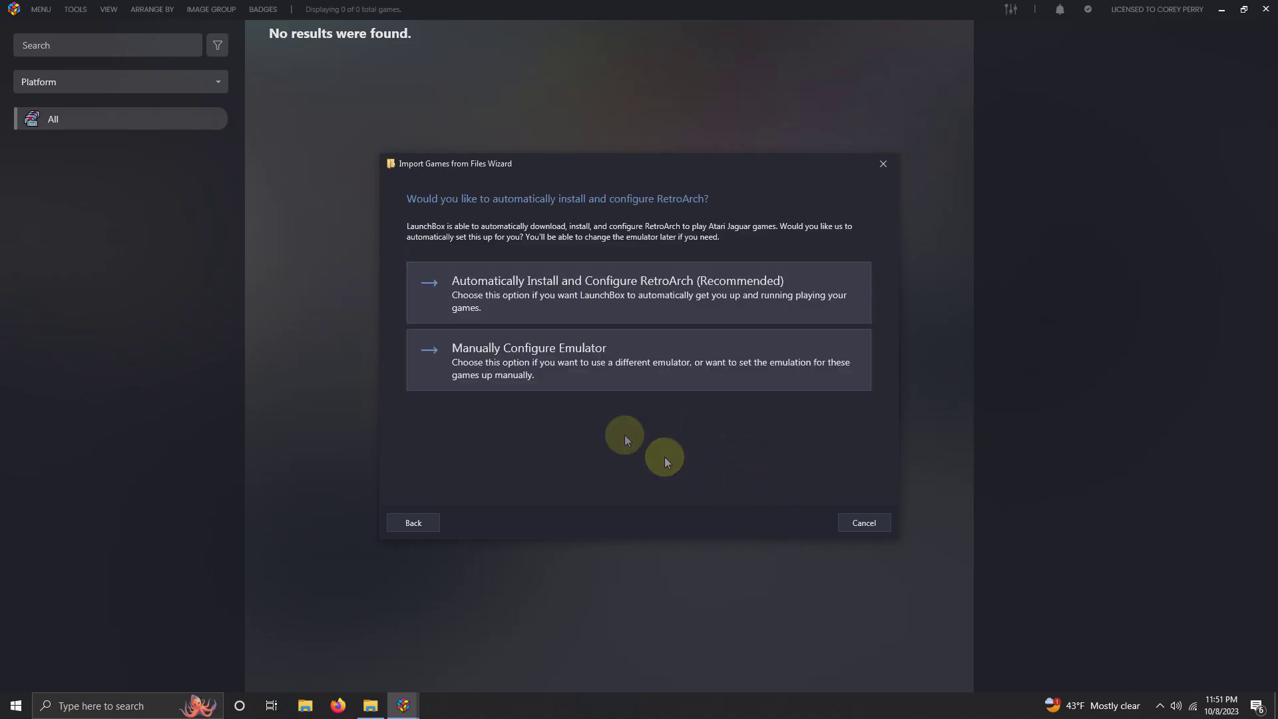
click(525, 352)
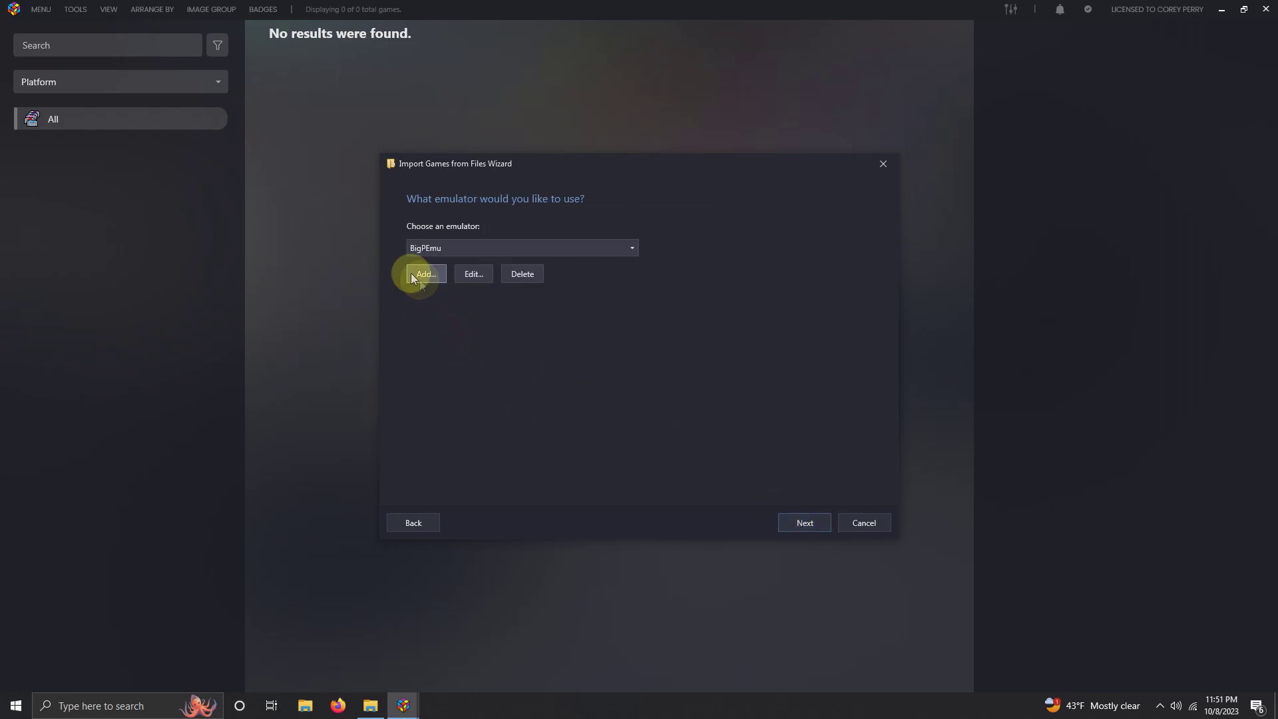
click(786, 522)
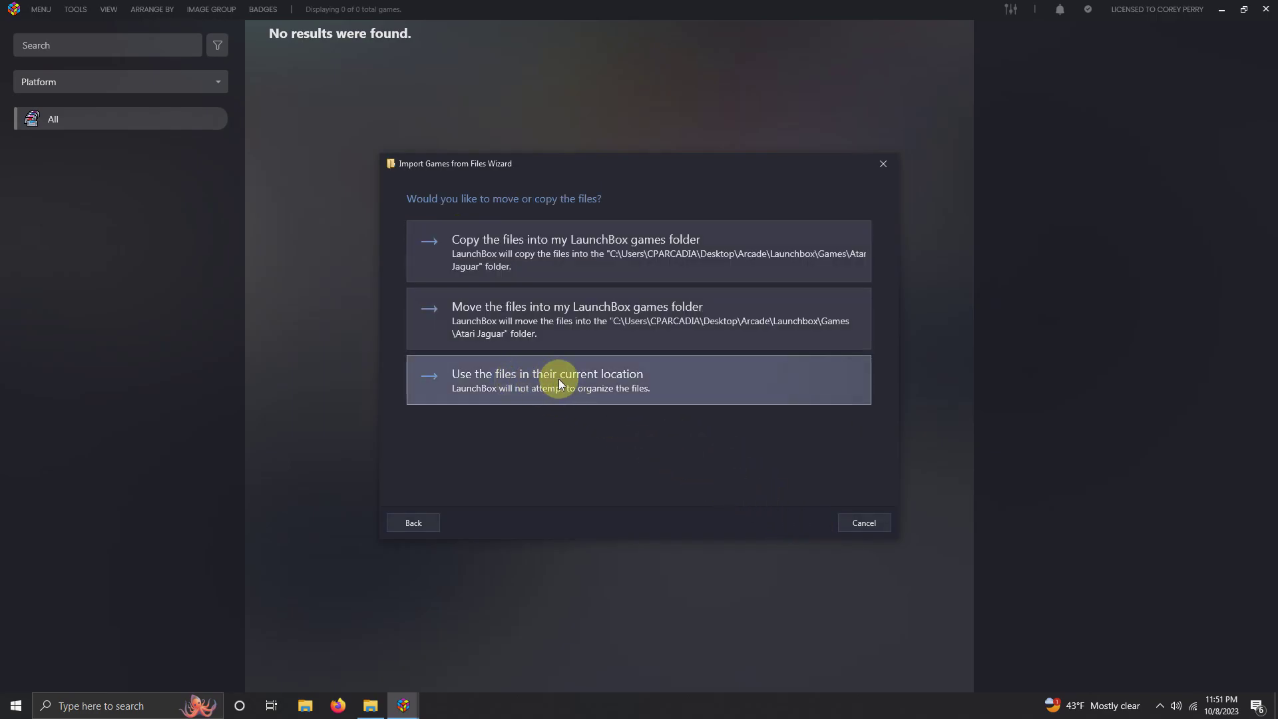
click(537, 381)
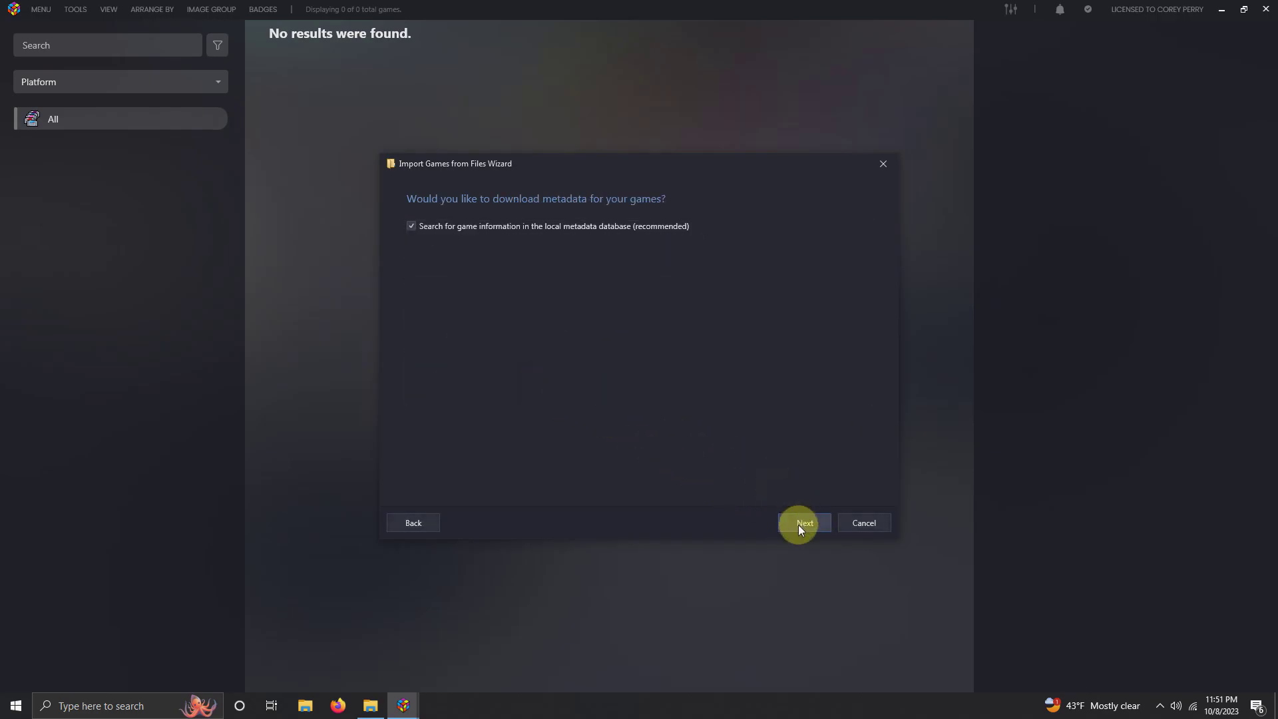
Keep the metadata, image and EmuMovies defaults, then finish importing the three Jaguar games.
click(798, 525)
click(796, 520)
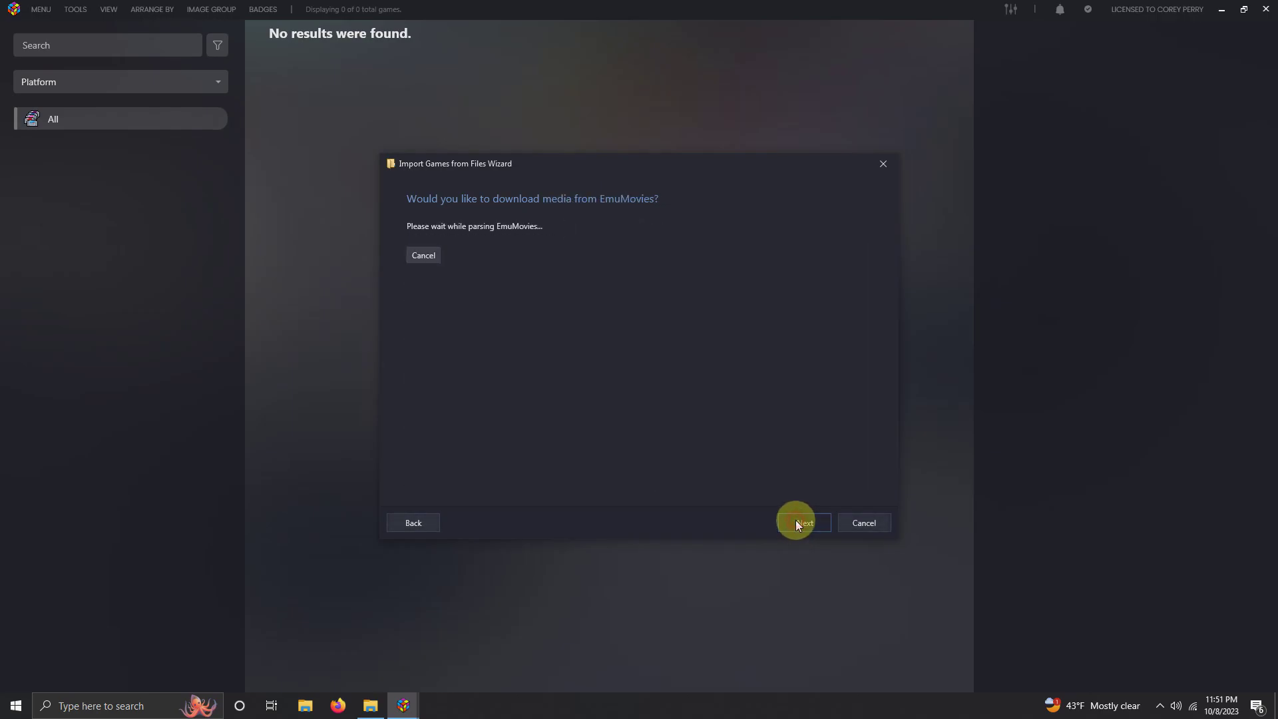
click(796, 520)
click(796, 520)
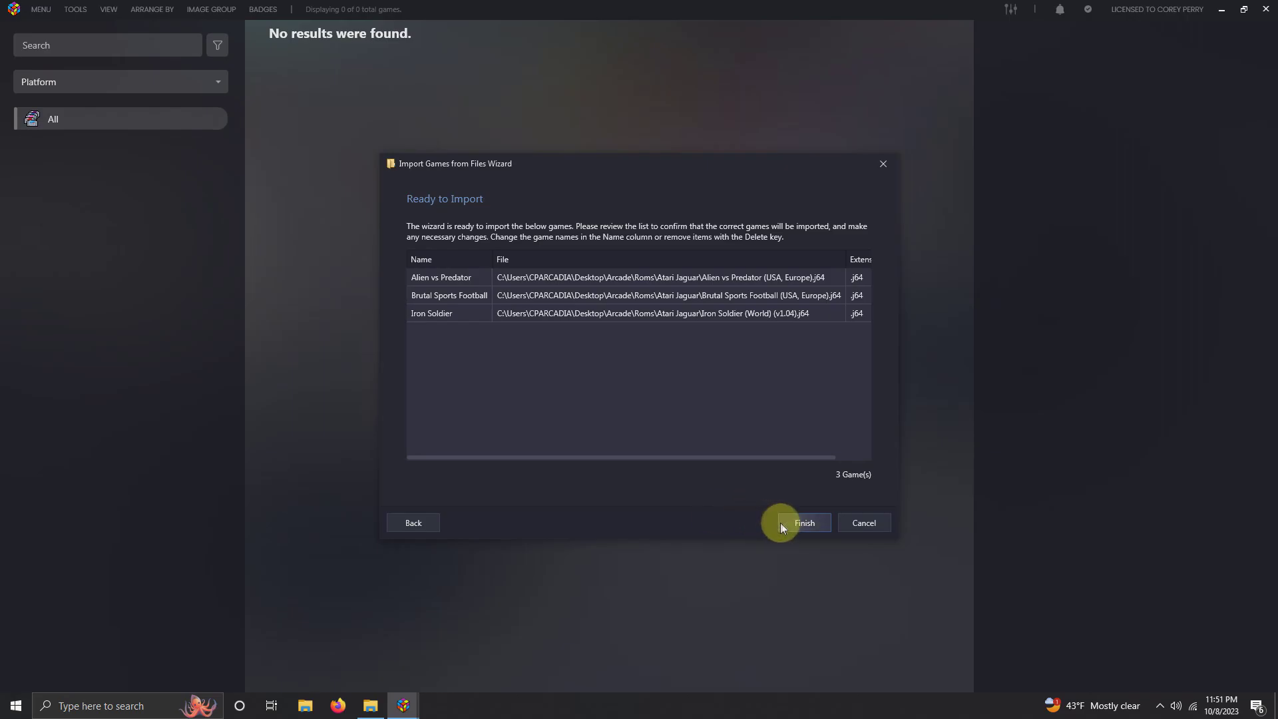
click(803, 522)
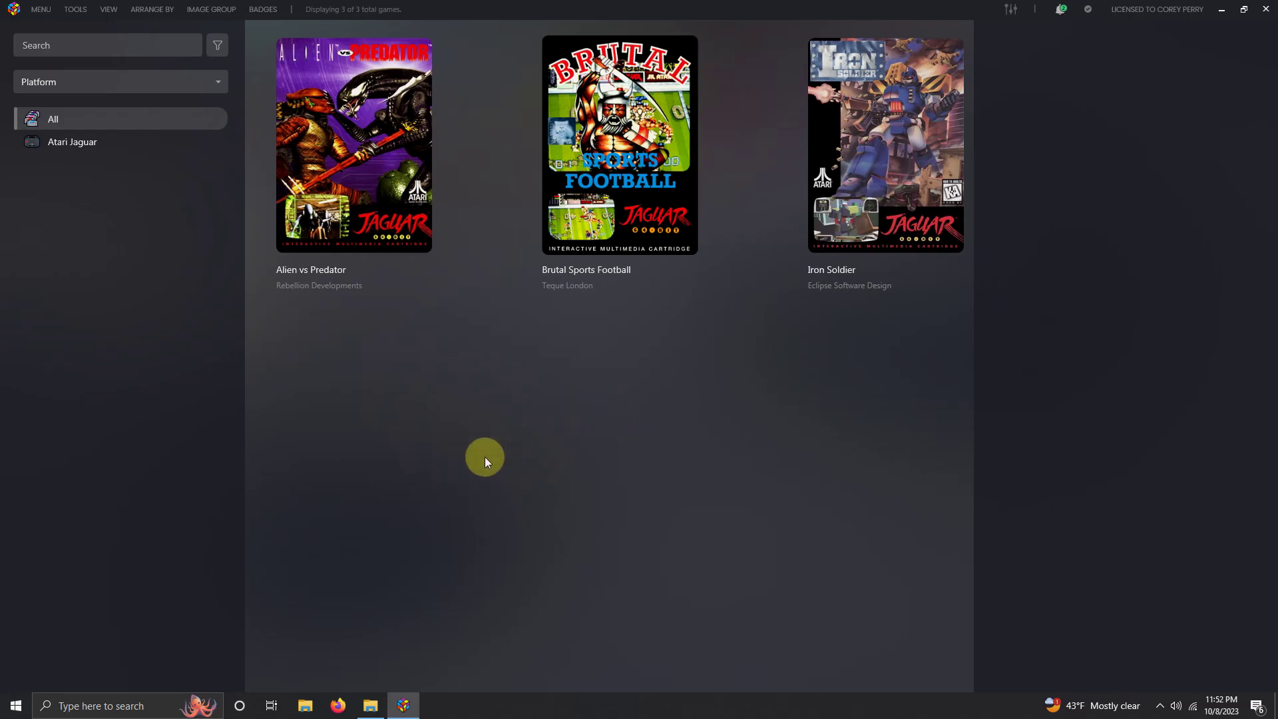
Drag the Atari Jaguar CD folder from the Roms window onto LaunchBox.
mouse_move(370, 710)
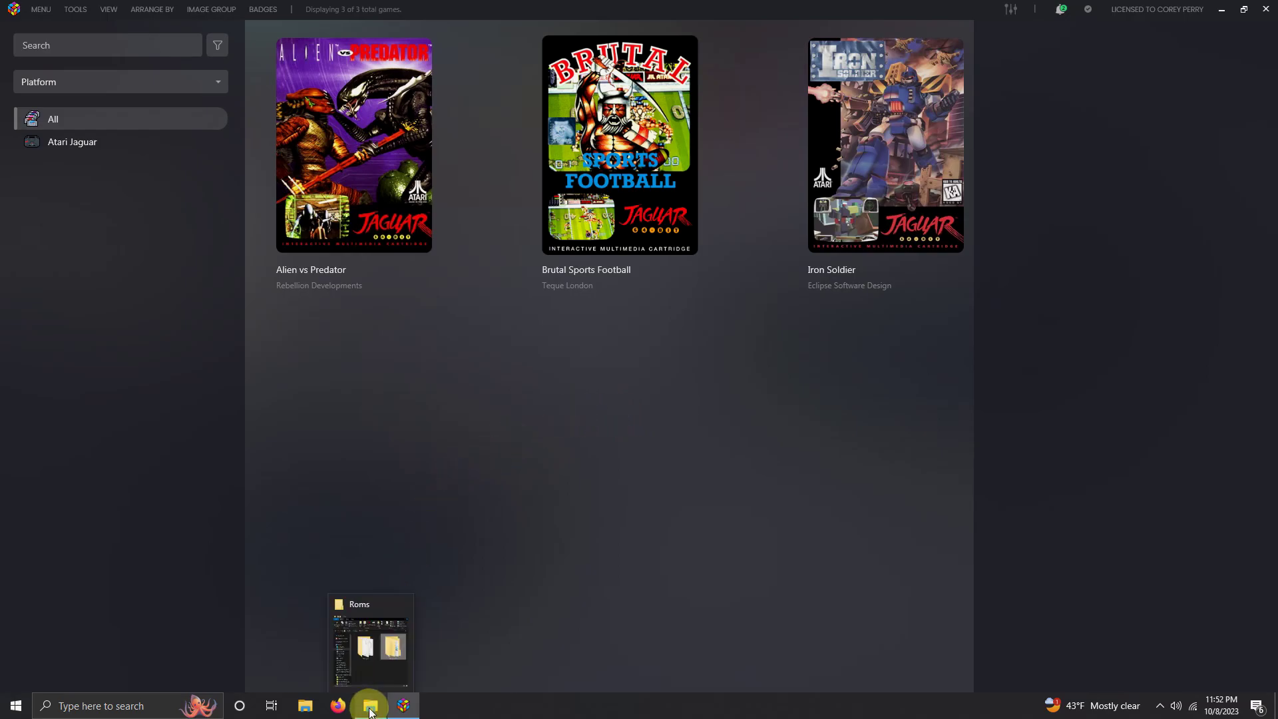
click(370, 710)
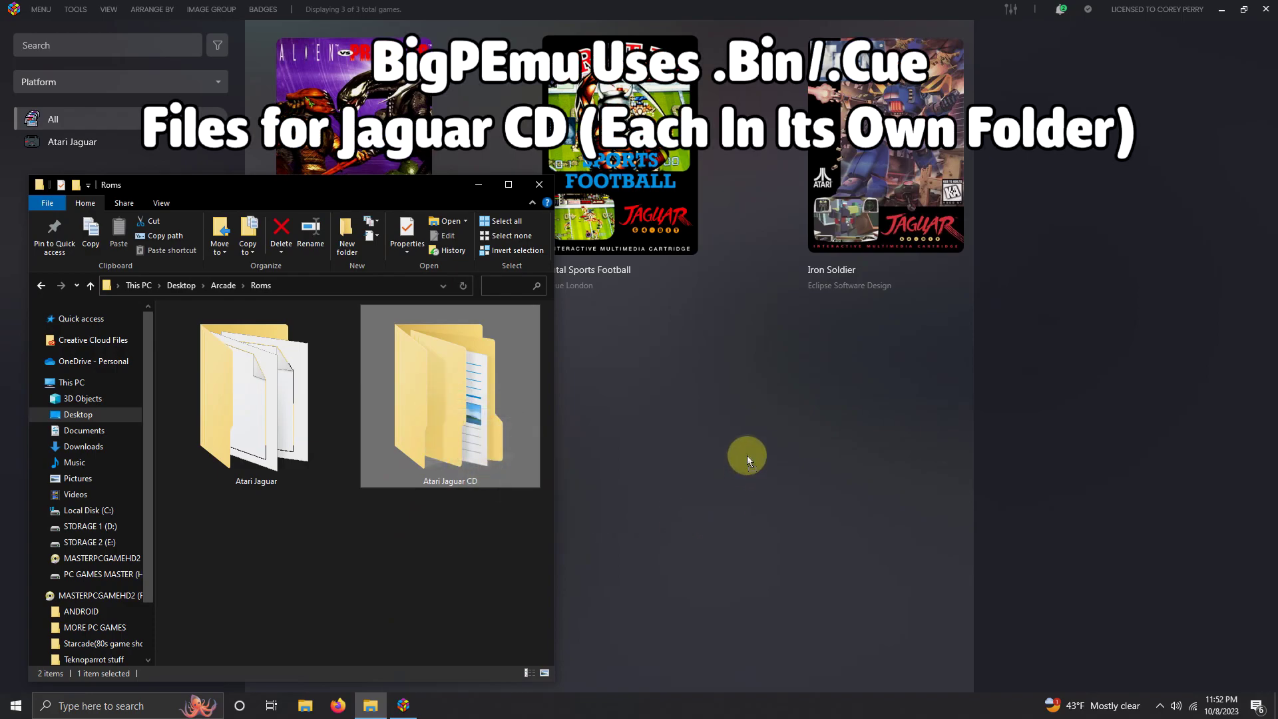
drag(747, 423, 746, 423)
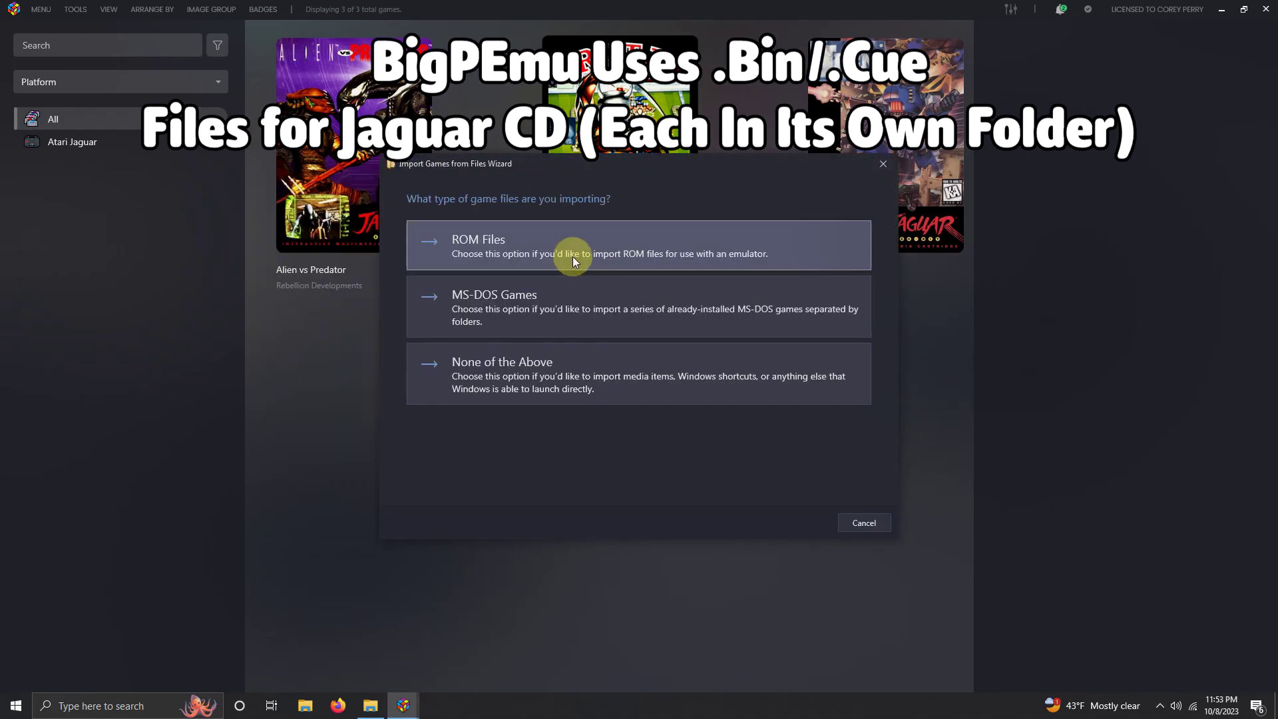
Import the ROM files as Atari Jaguar CD games using BigPEmu, keeping the disc files in place.
click(573, 253)
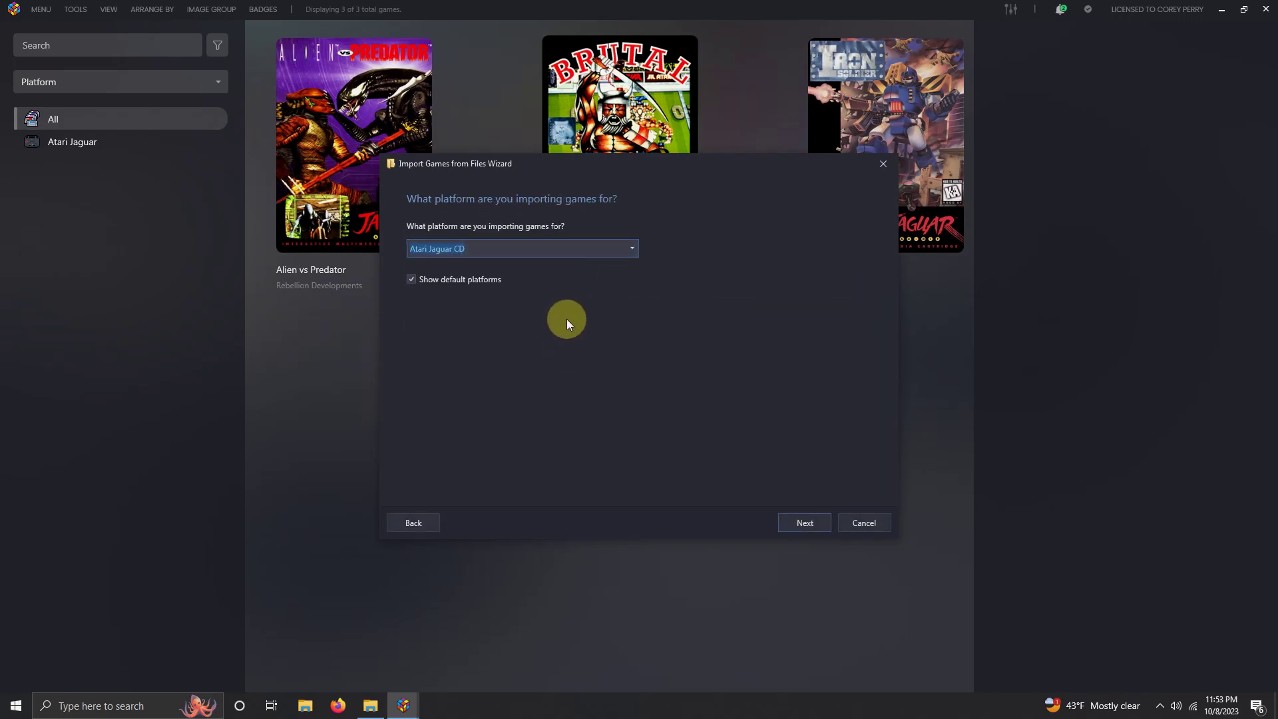
click(792, 523)
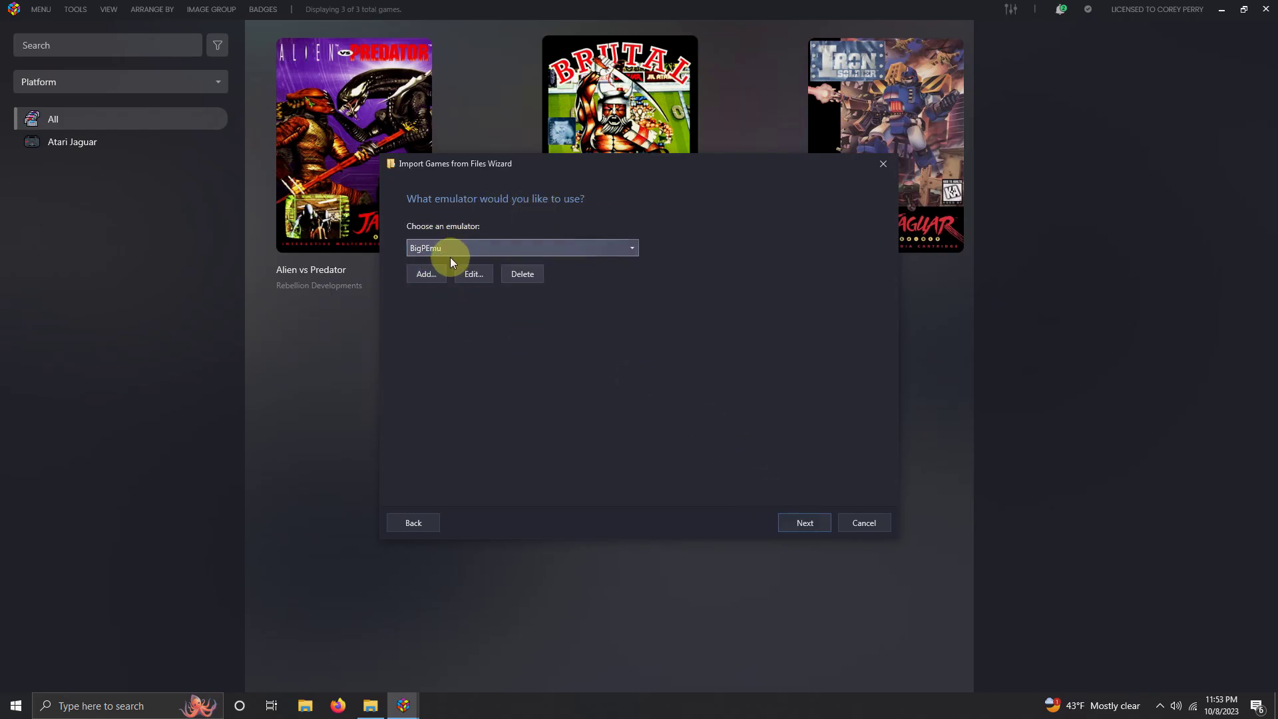
click(798, 521)
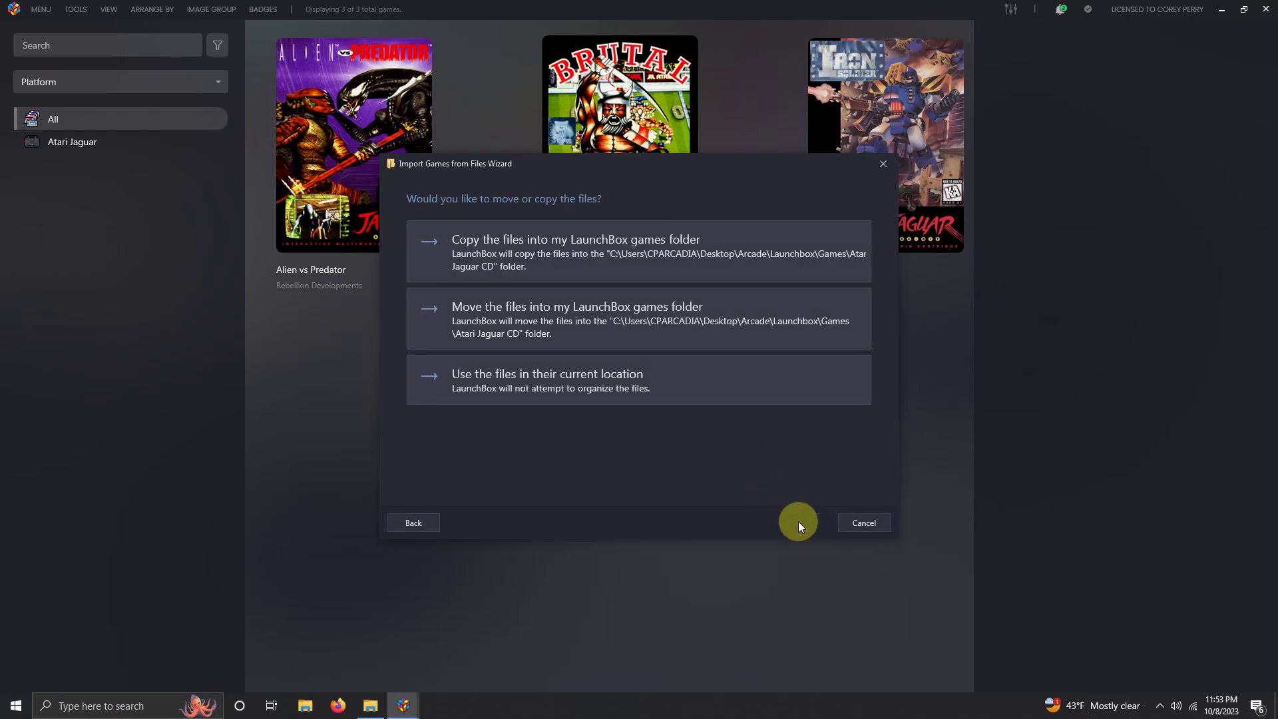
click(526, 382)
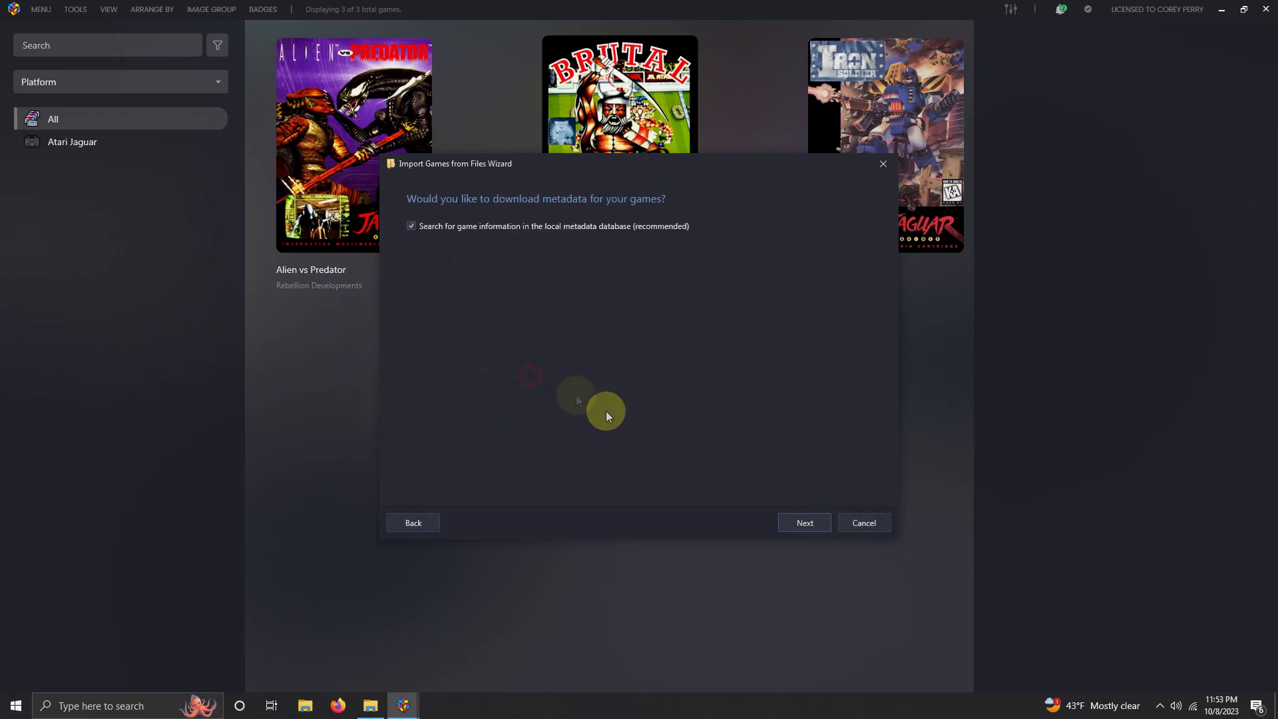
Keep the metadata, image and EmuMovies defaults, then finish importing Brain Dead 13, Highlander and Myst.
click(797, 521)
click(797, 521)
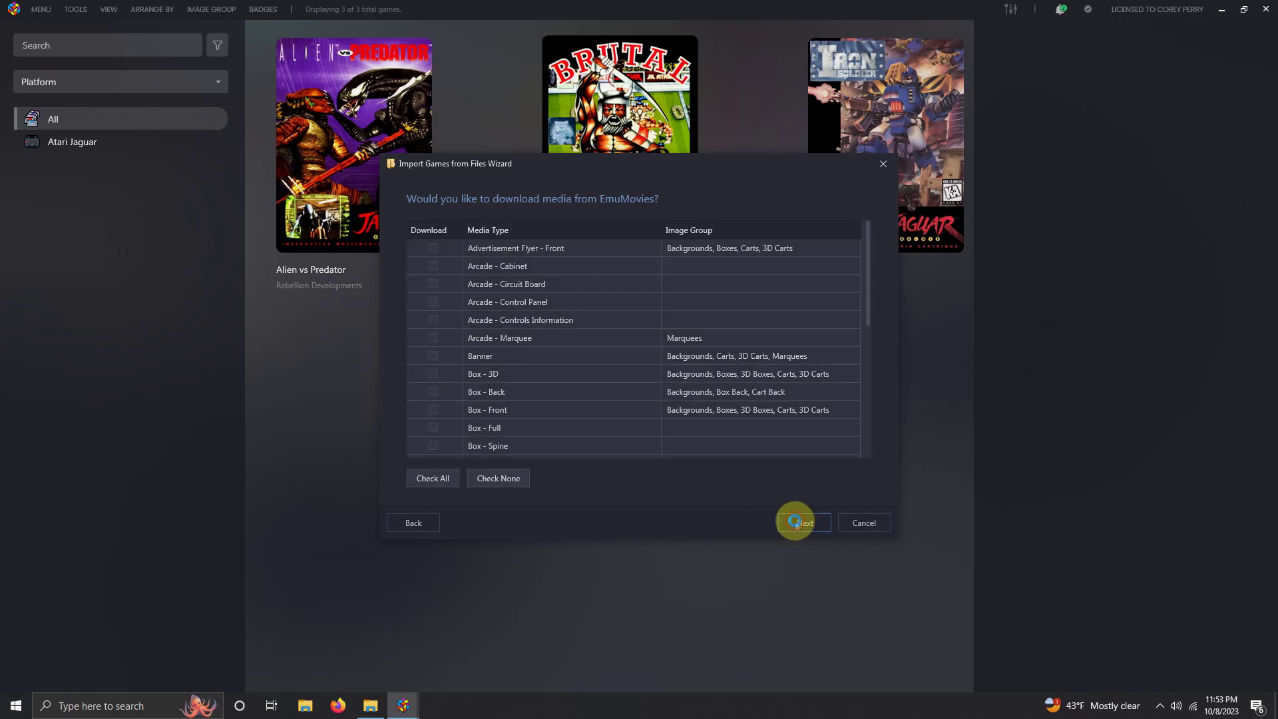
click(795, 521)
click(793, 521)
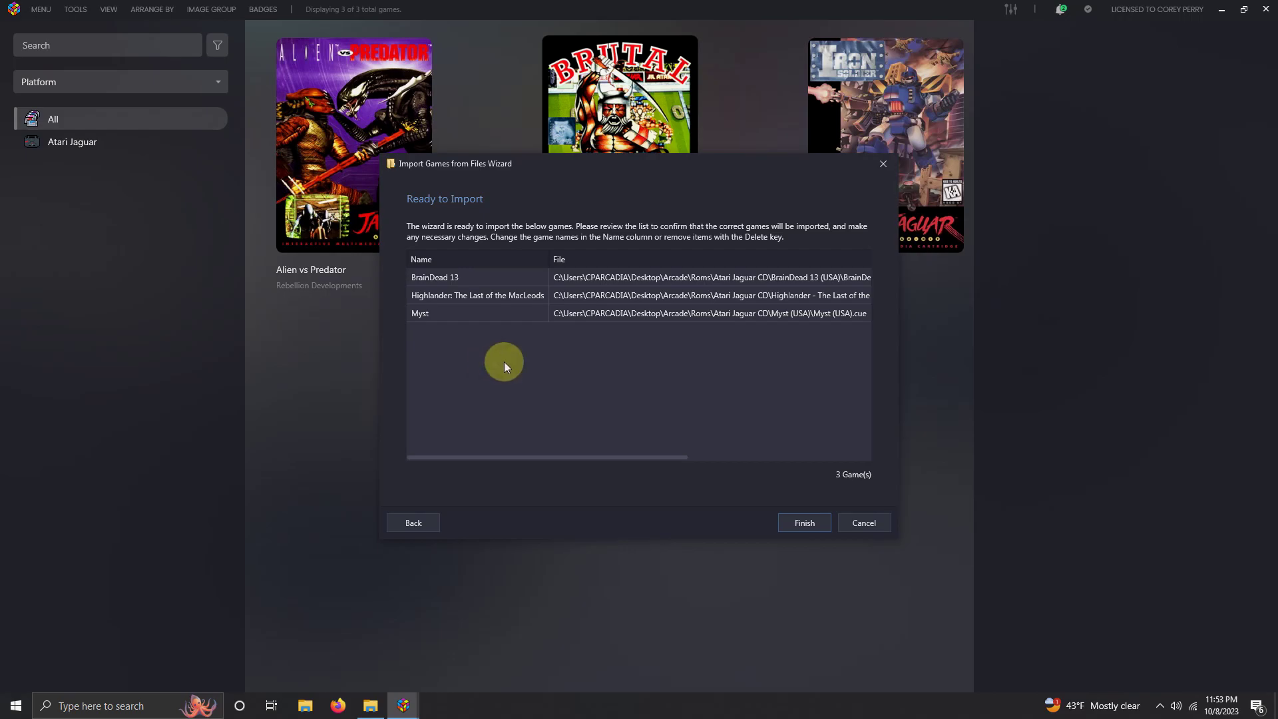
click(798, 528)
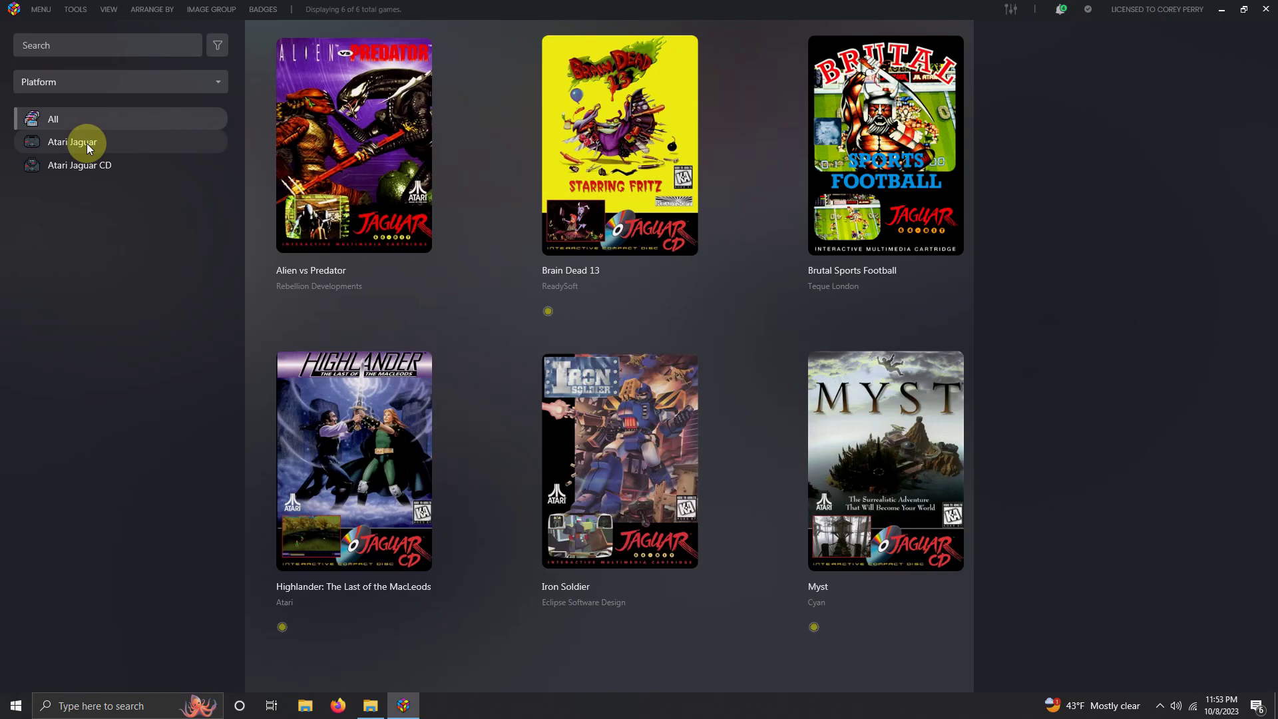
click(86, 143)
click(92, 163)
click(89, 142)
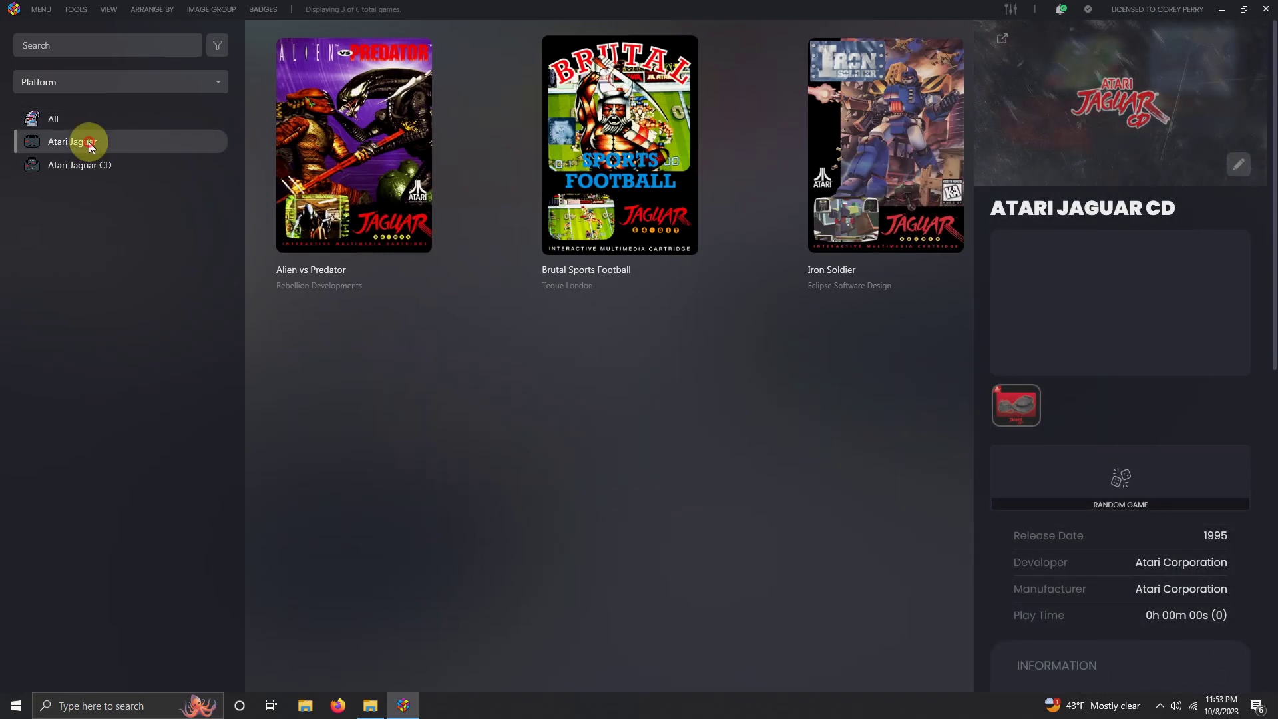
click(89, 164)
click(85, 142)
click(78, 121)
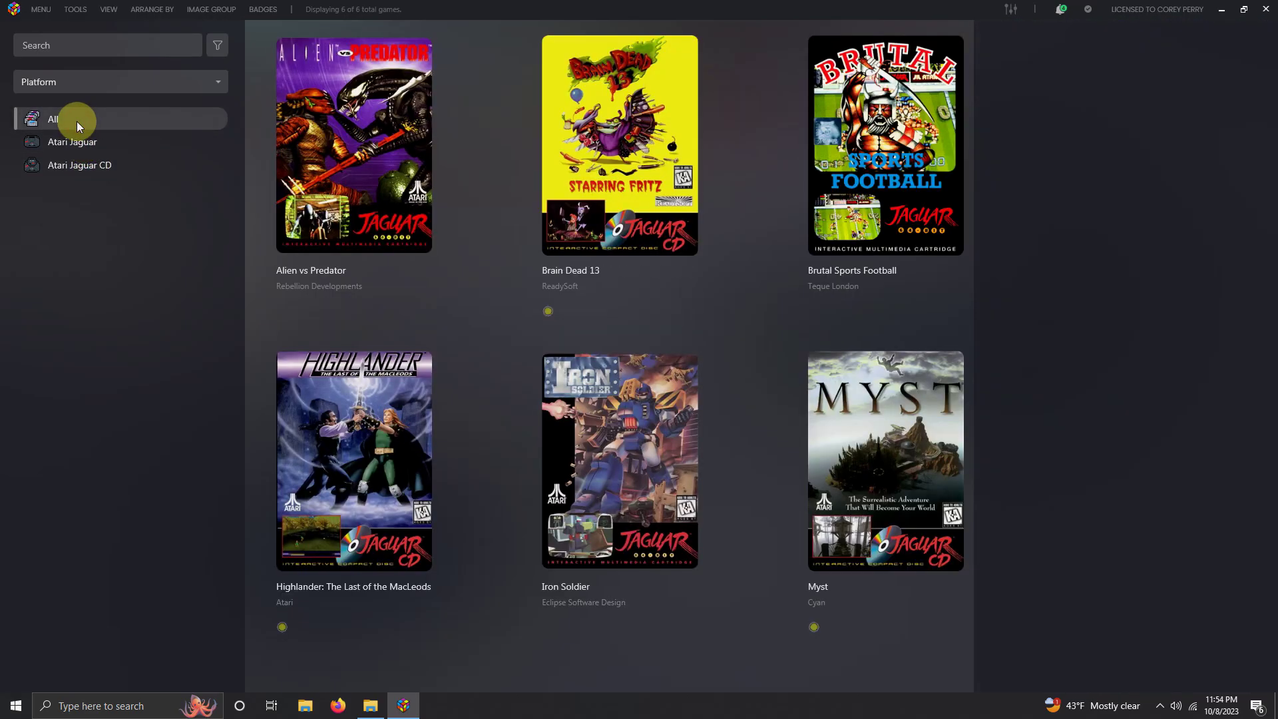